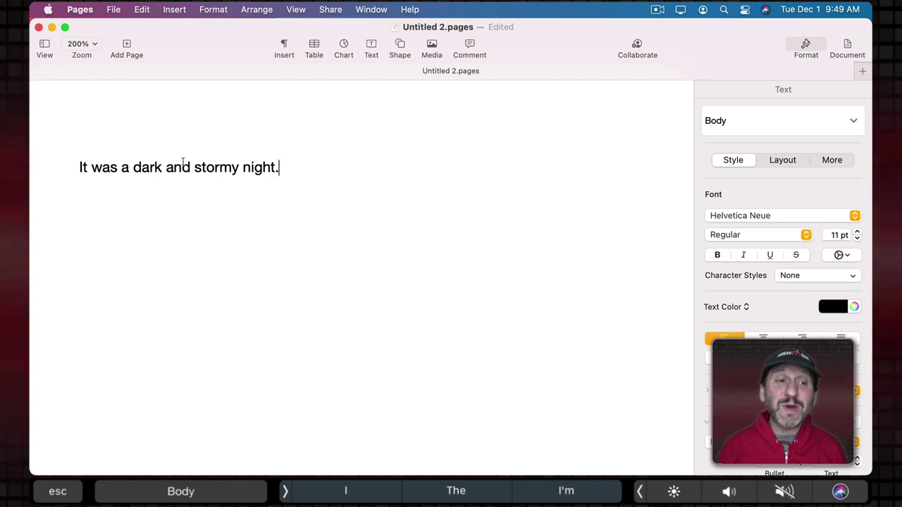
Select 'dark and stormy', toggle bold on it, and preview the Touch Bar alignment options.
drag(148, 168, 214, 169)
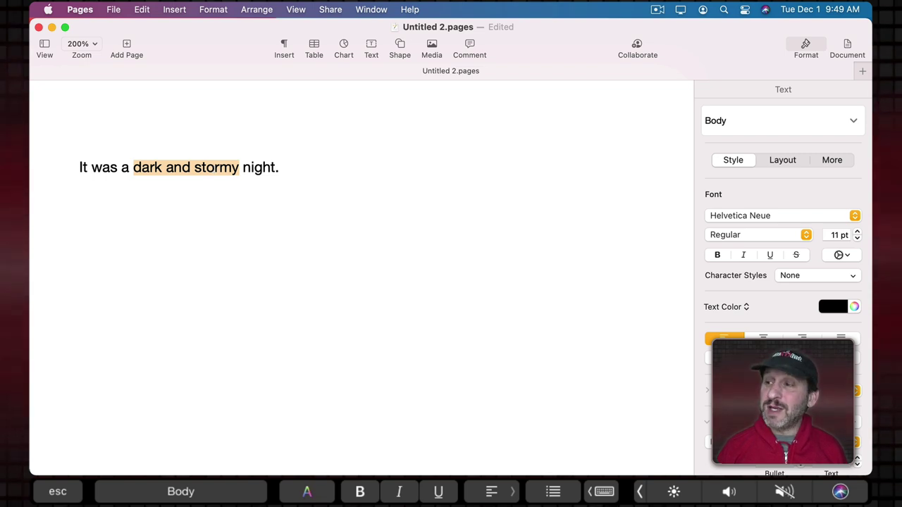
key(super+b)
key(super+b)
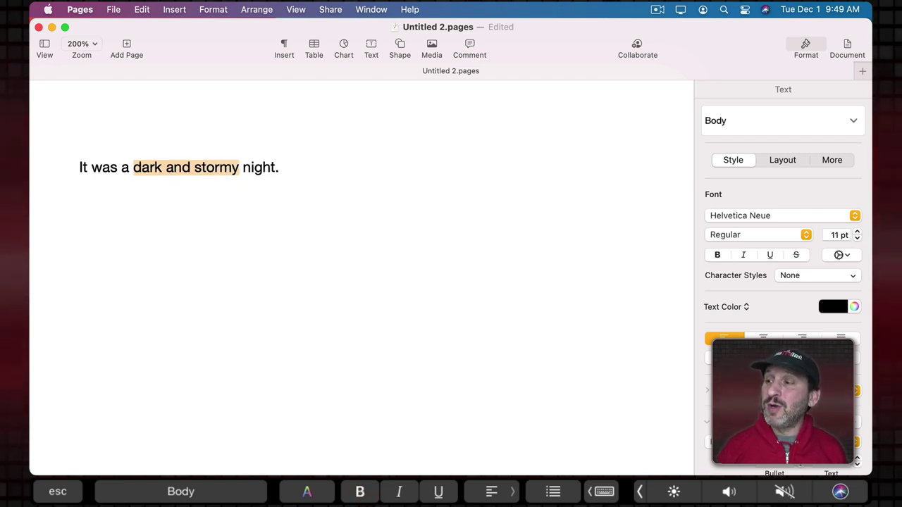
click(492, 492)
click(491, 492)
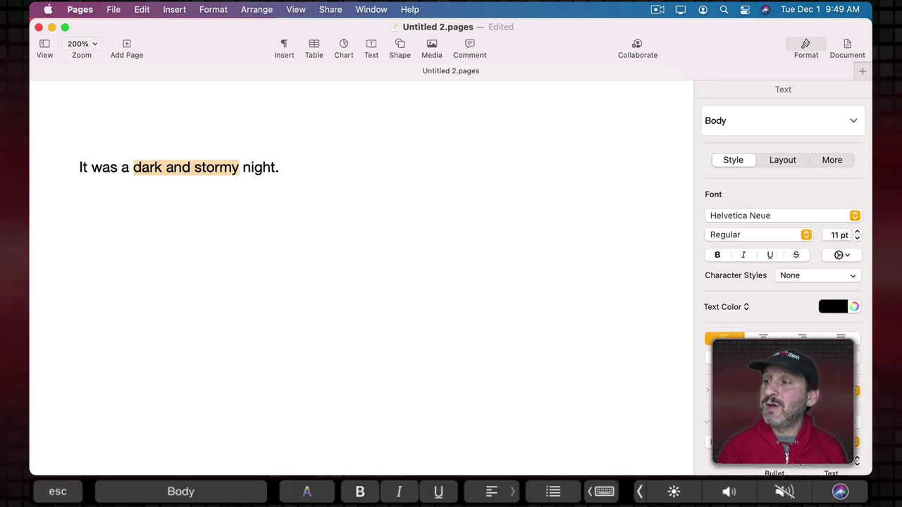
Browse the Touch Bar list style and paragraph style choices, then close them.
click(554, 491)
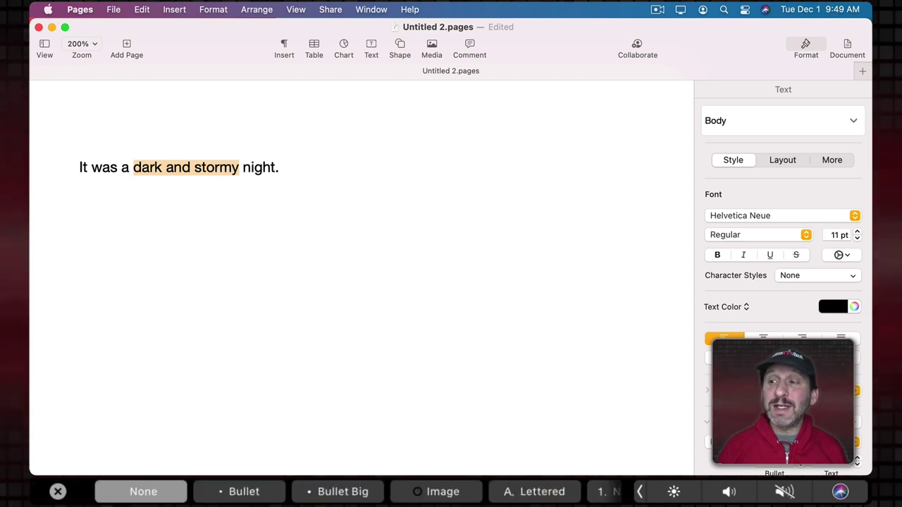
click(58, 492)
click(179, 491)
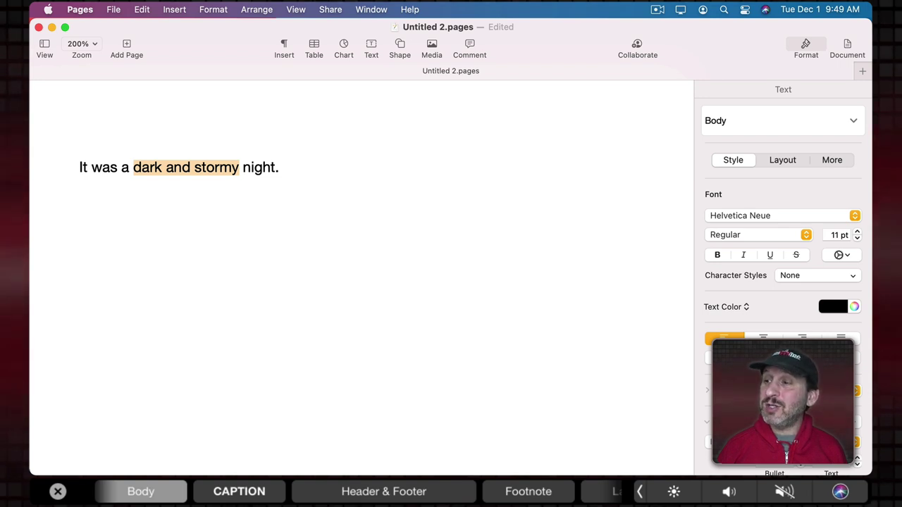
drag(281, 491, 364, 491)
click(57, 491)
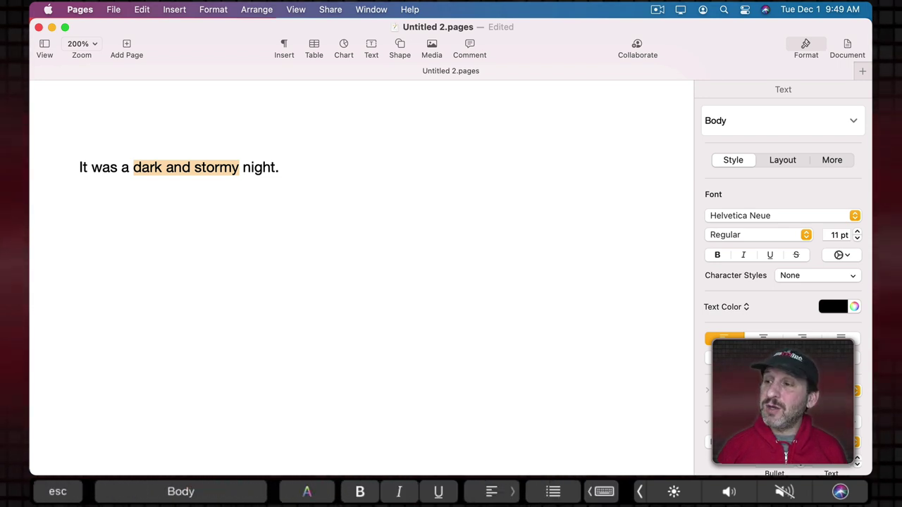
click(307, 491)
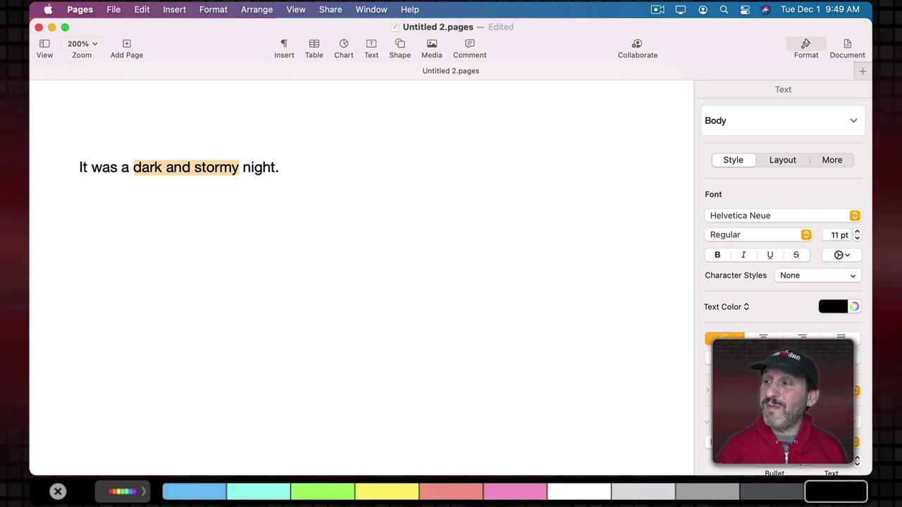
click(122, 491)
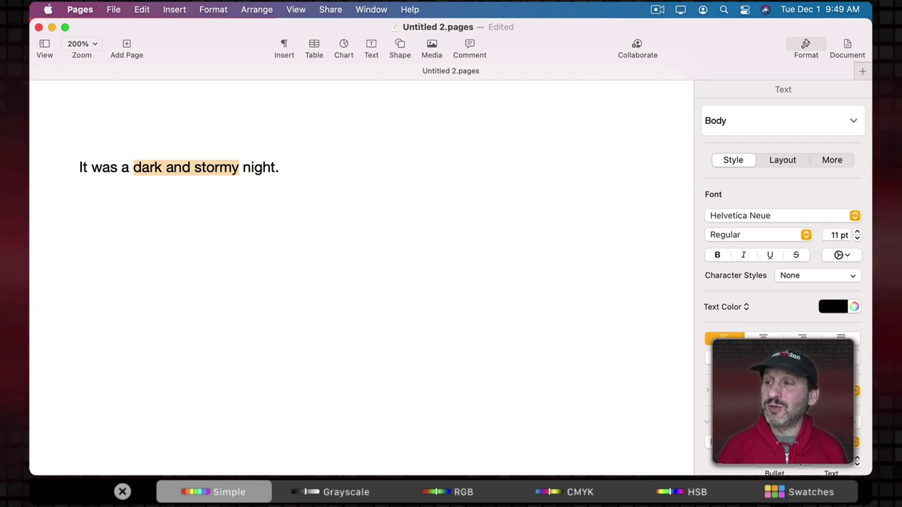
click(456, 492)
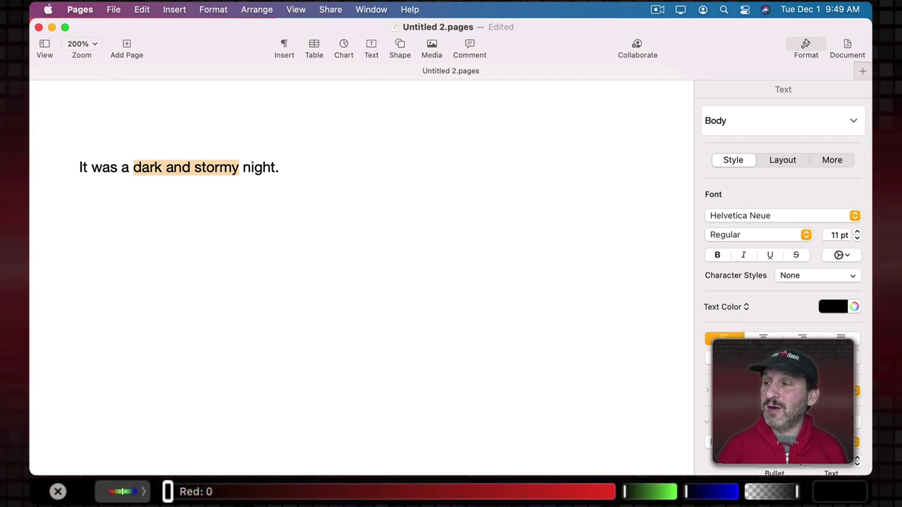
click(648, 491)
click(712, 491)
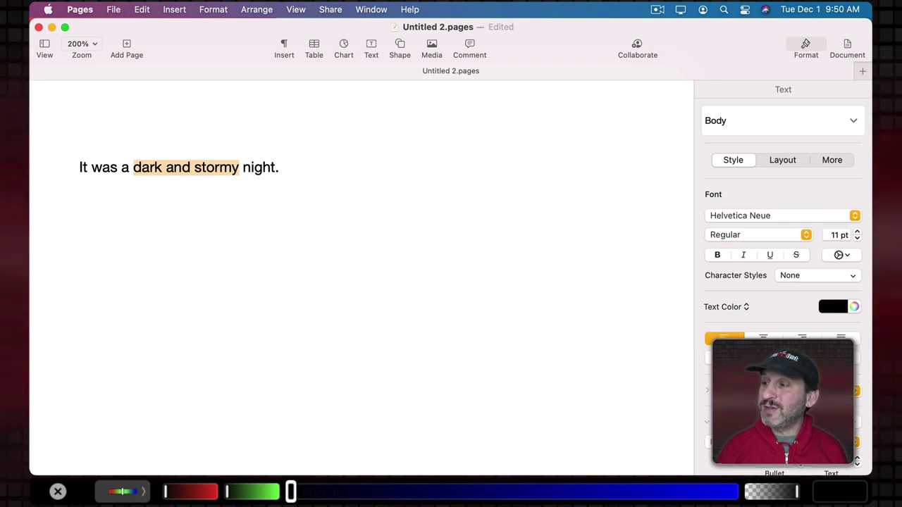
click(772, 491)
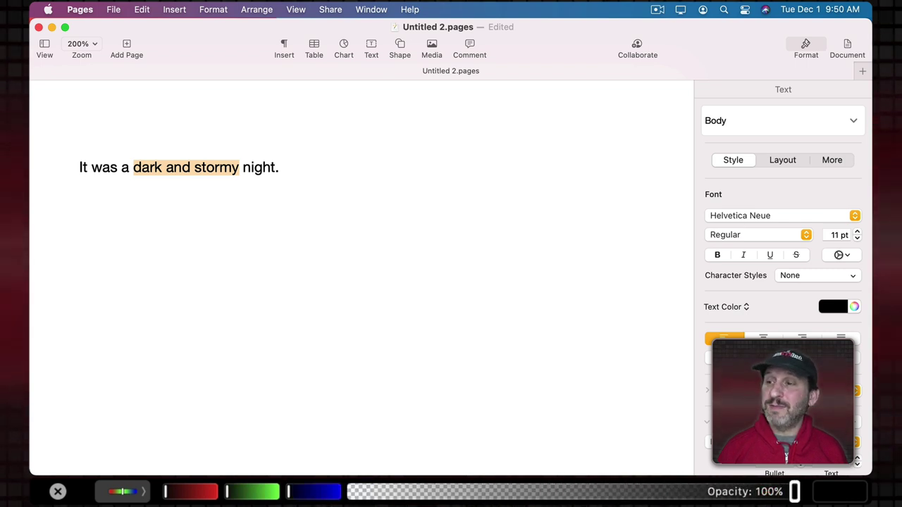
click(121, 491)
click(117, 491)
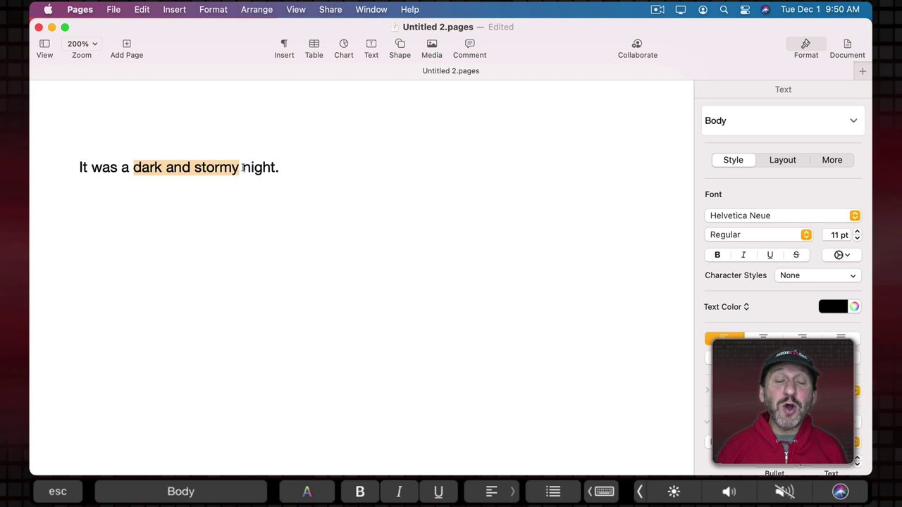
Type the word 'Something' in bold after 'night.'.
click(290, 167)
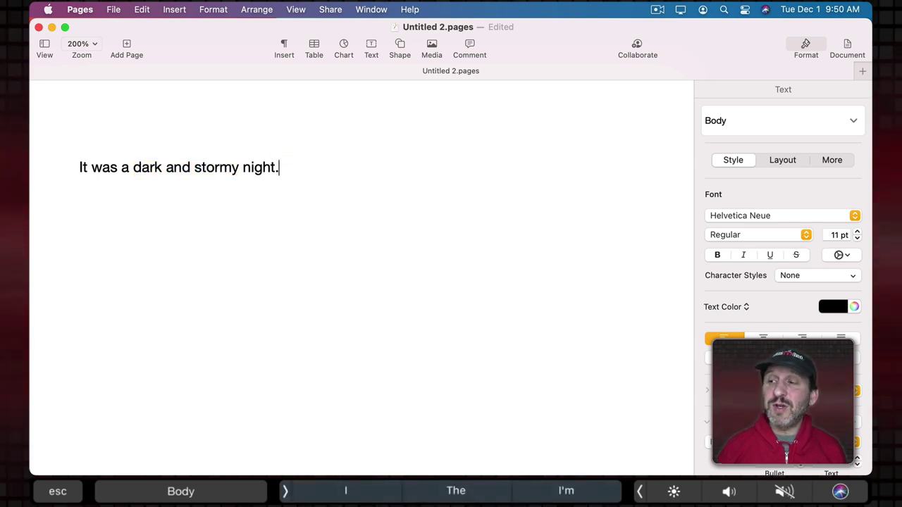
click(285, 491)
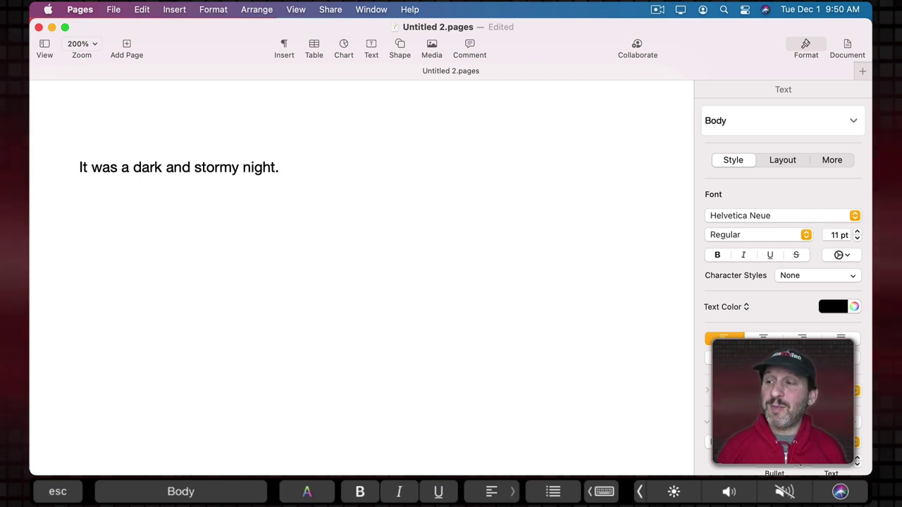
click(359, 491)
text(Something)
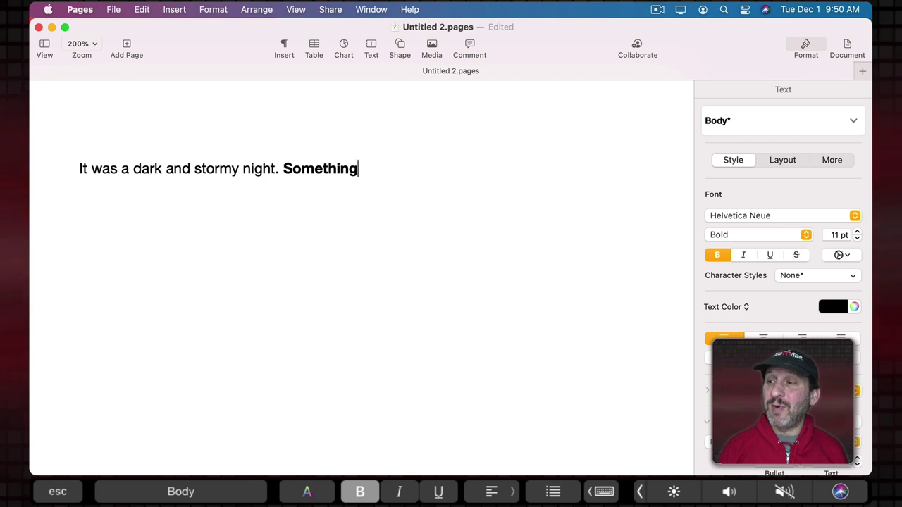
Hide the Format sidebar so the page fills the Pages window.
mouse_move(663, 117)
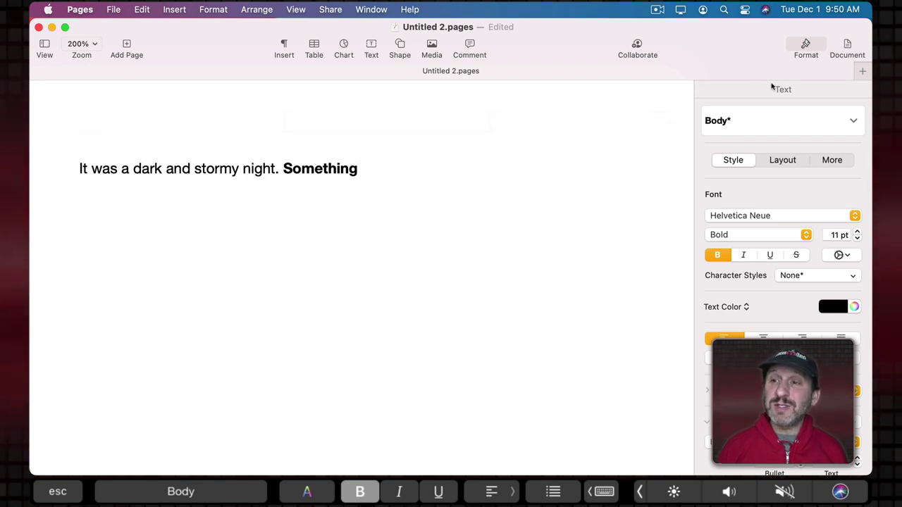
click(804, 47)
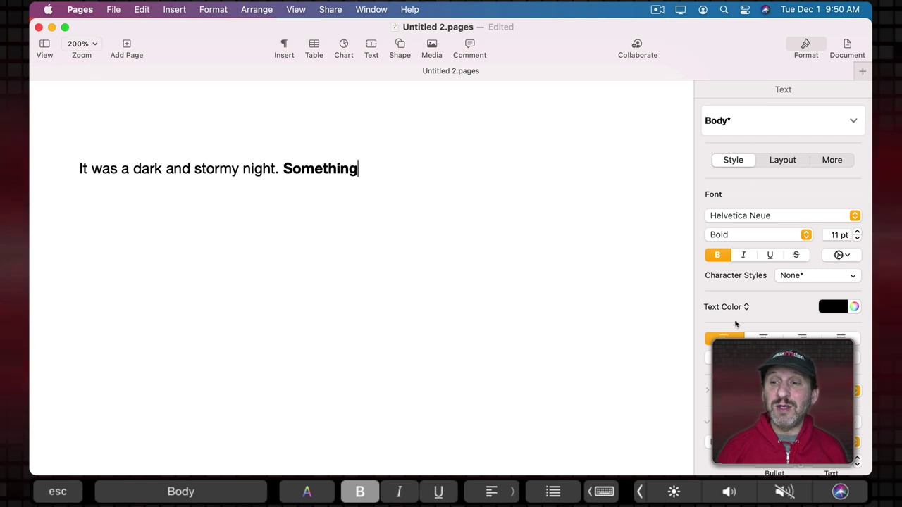
click(804, 47)
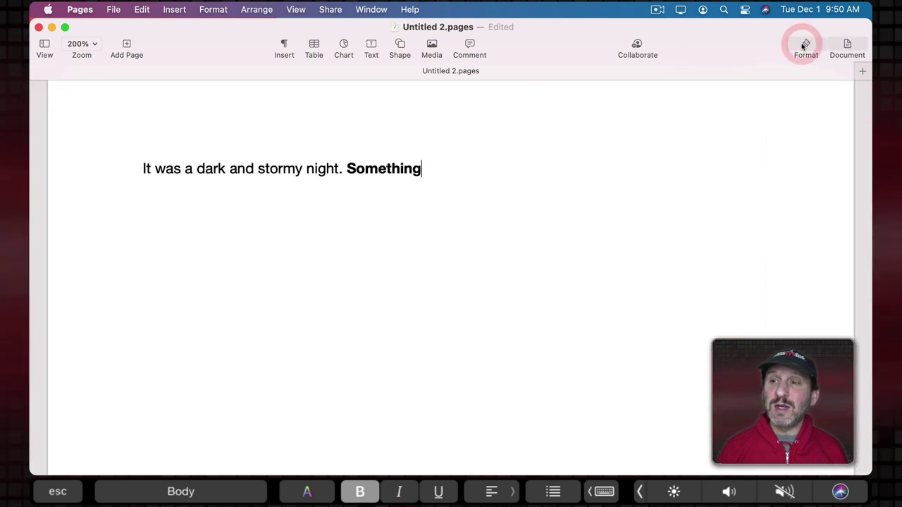
mouse_move(438, 140)
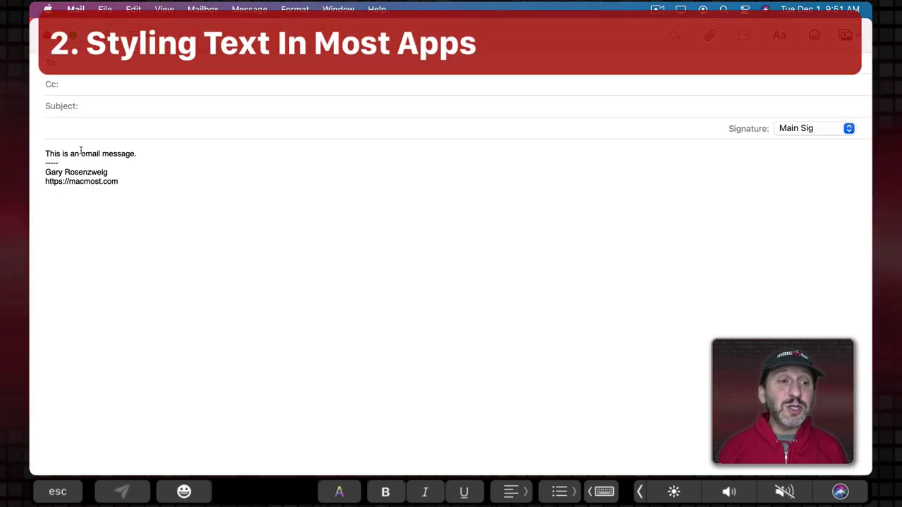
Select the line 'This is an email message.' in the new Mail message.
drag(139, 154, 38, 154)
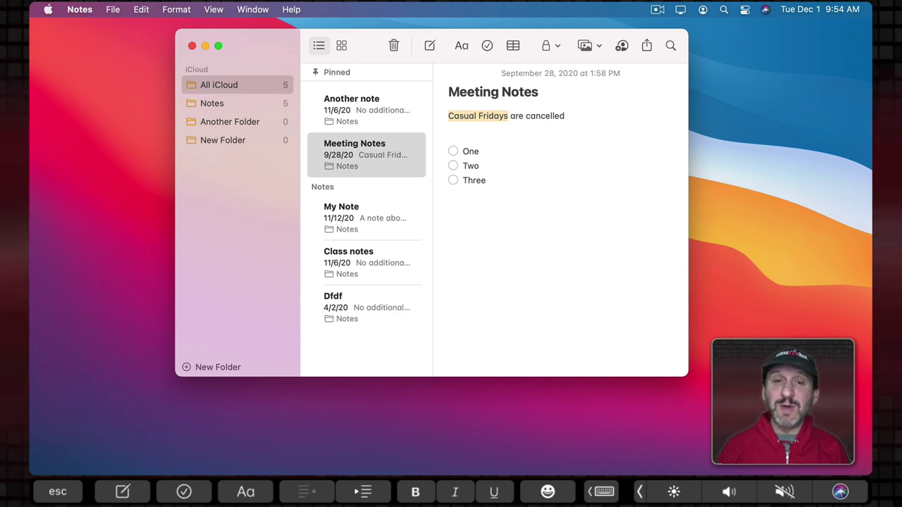
key(super+shift+l)
click(190, 494)
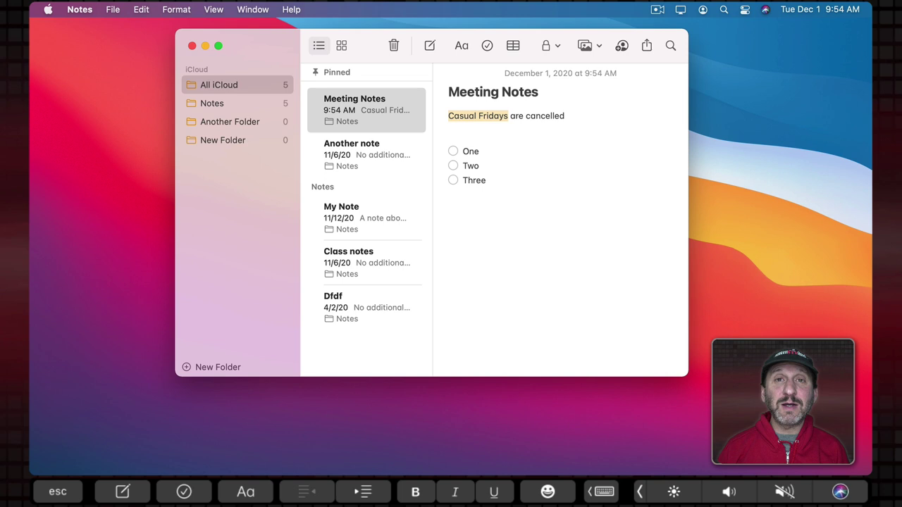
click(245, 492)
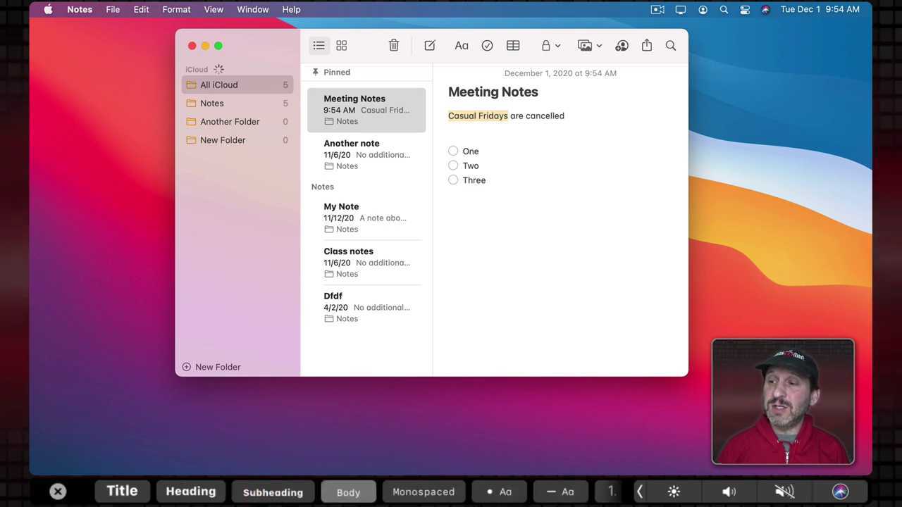
click(58, 491)
click(364, 492)
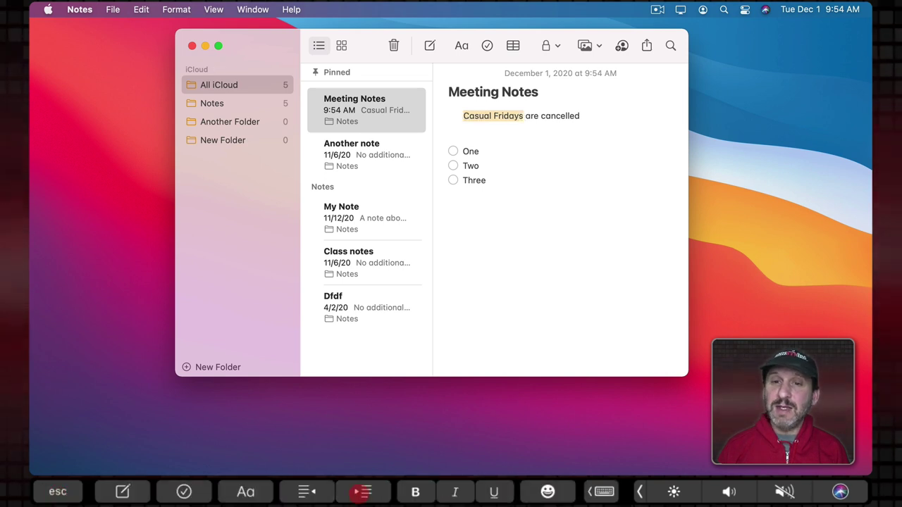
click(308, 492)
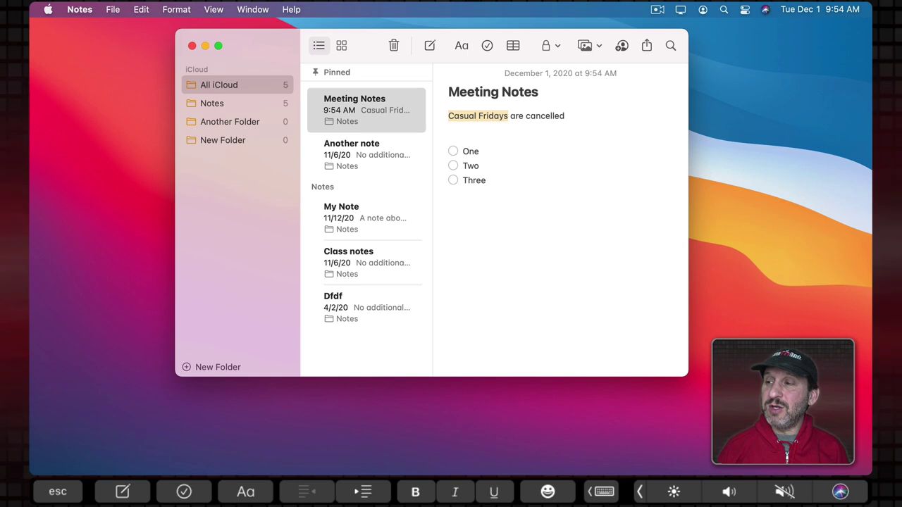
click(415, 492)
click(416, 492)
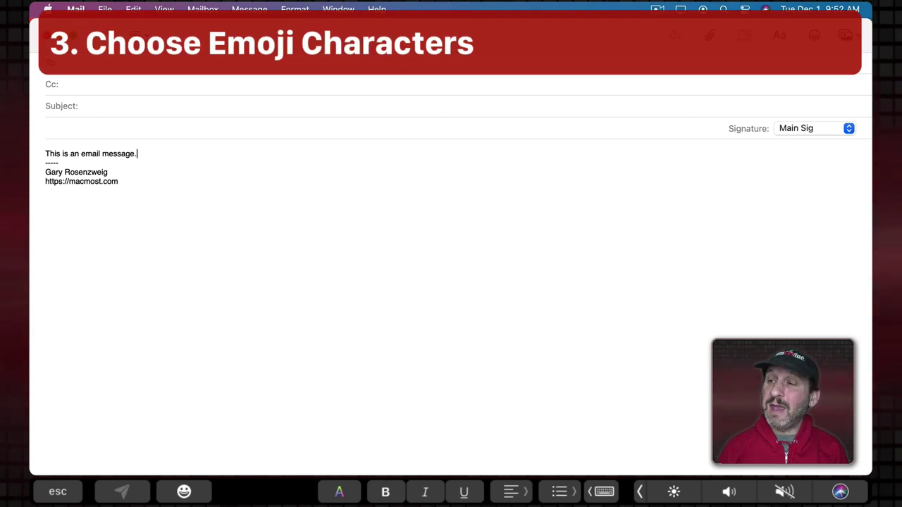
Browse Touch Bar emoji: Smileys & People, Animals & Nature, then swipe through Food & Drink.
click(184, 491)
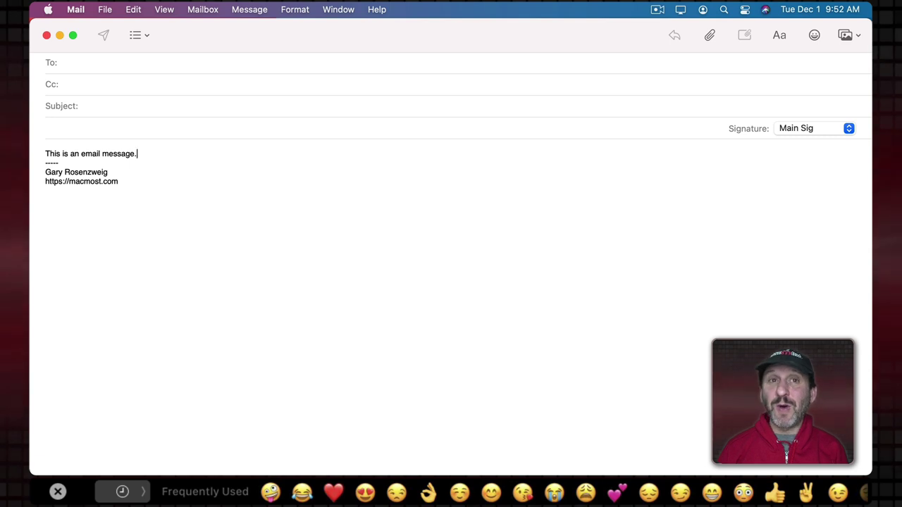
click(122, 491)
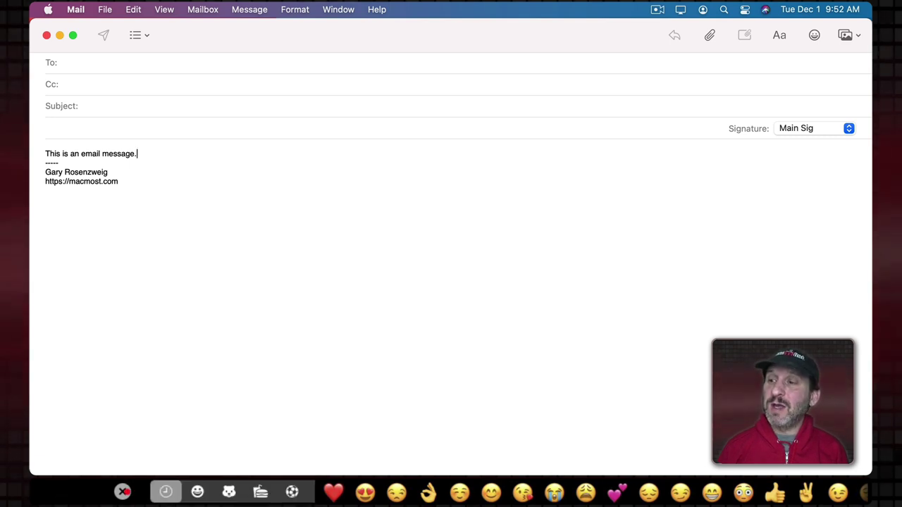
click(198, 491)
click(229, 491)
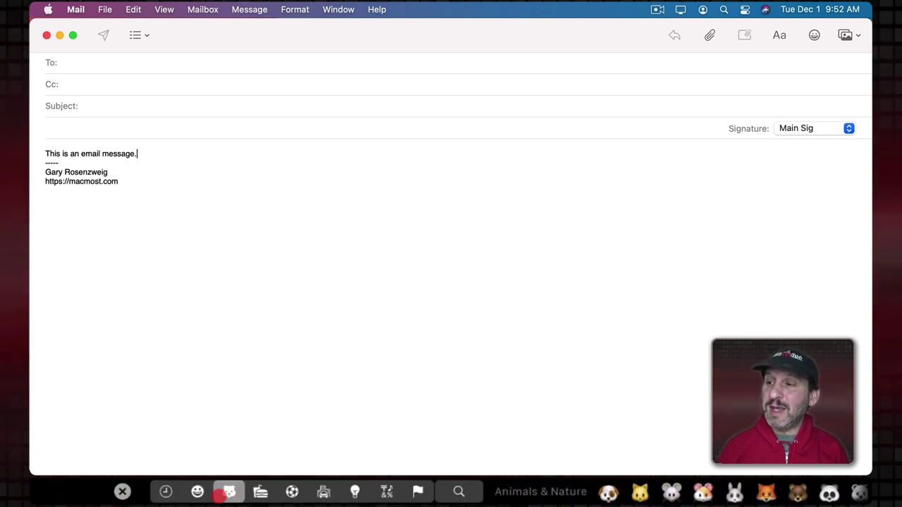
click(261, 491)
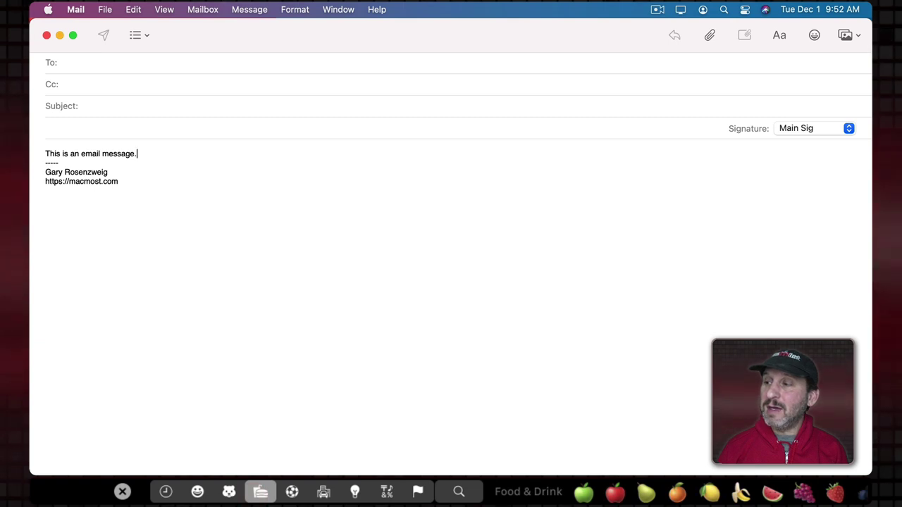
scroll(493, 491, right, 10)
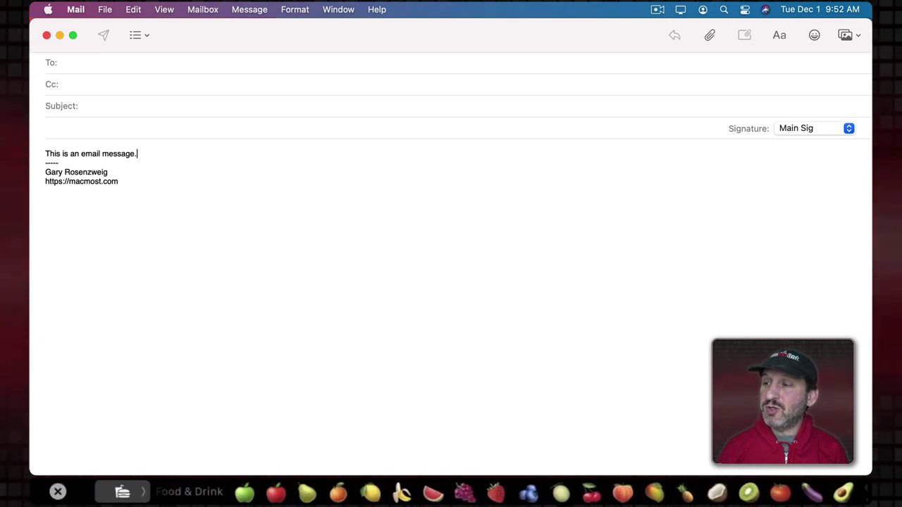
scroll(493, 491, right, 10)
scroll(493, 491, left, 10)
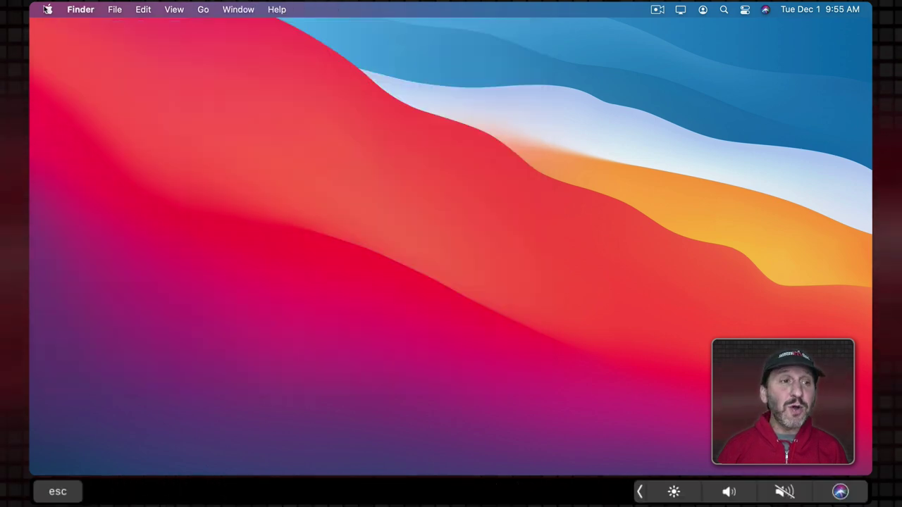
Open the Keyboard pane of System Preferences from the Apple menu.
click(48, 9)
click(54, 50)
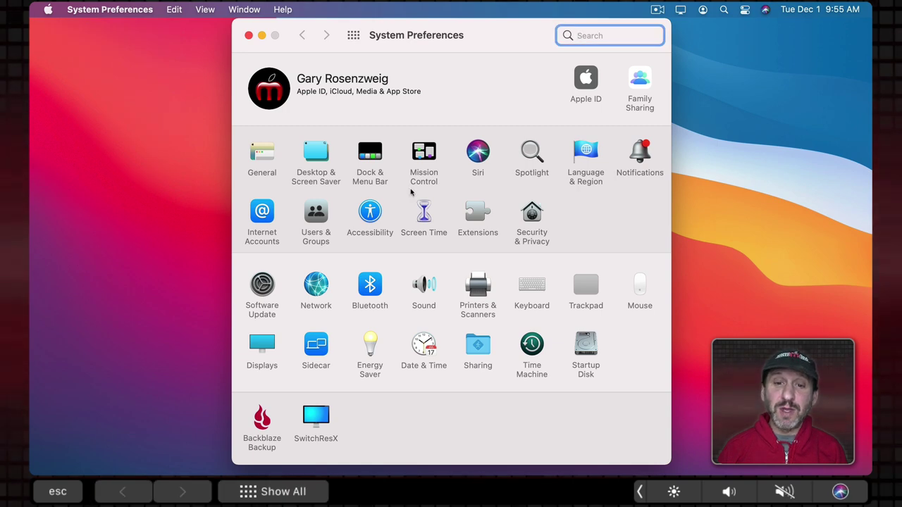
click(532, 284)
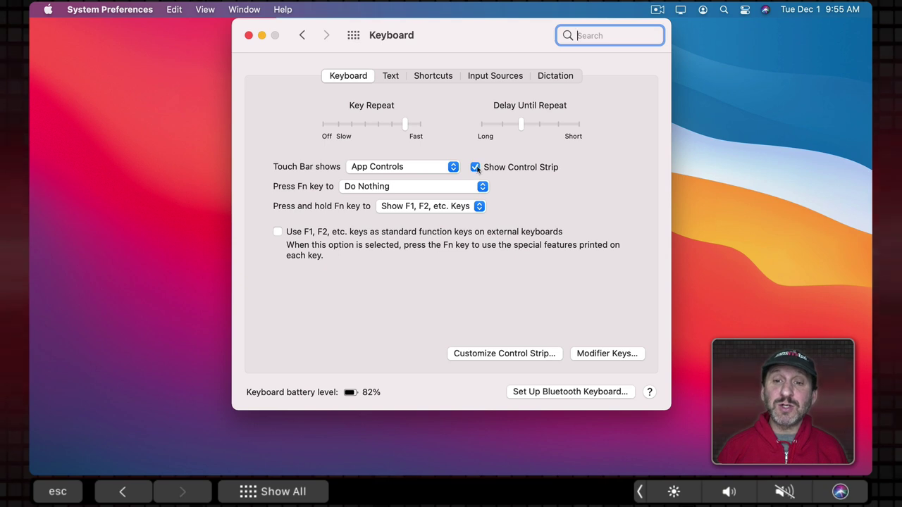
Uncheck Show Control Strip and set the Touch Bar to show F1, F2, etc. Keys.
click(476, 167)
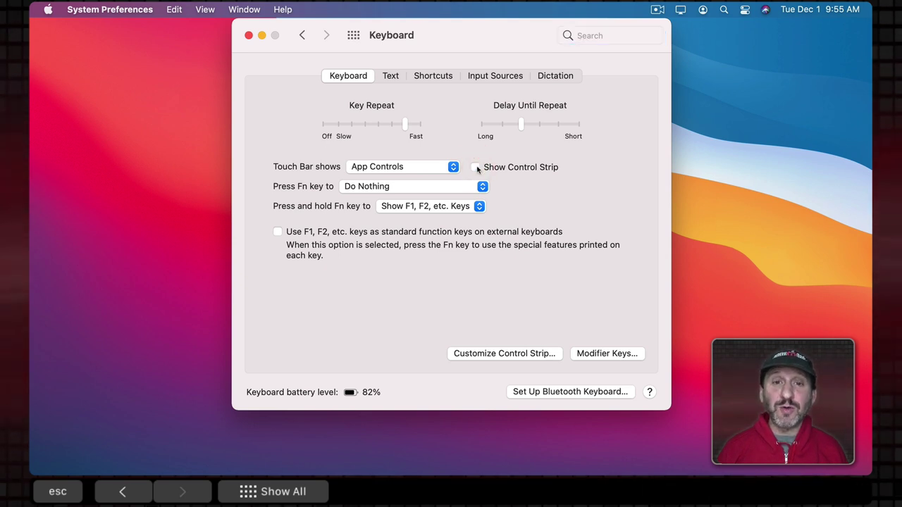
click(386, 167)
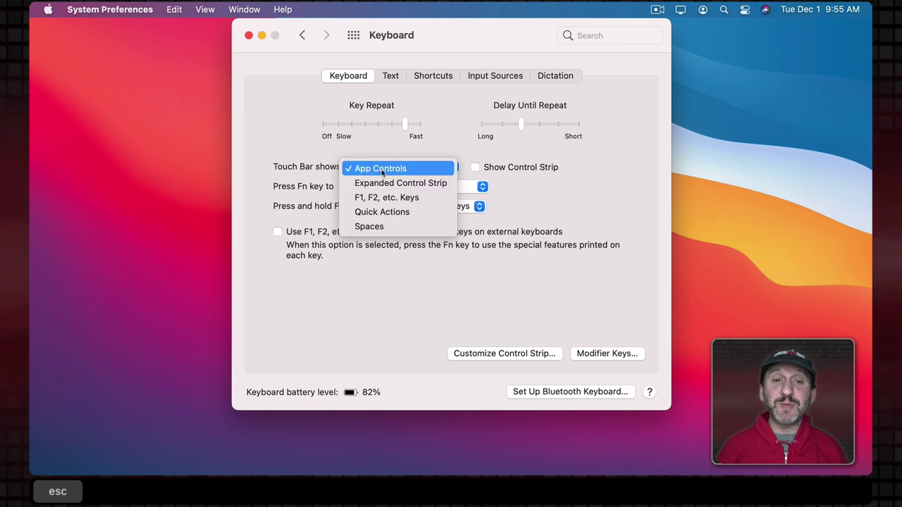
click(387, 182)
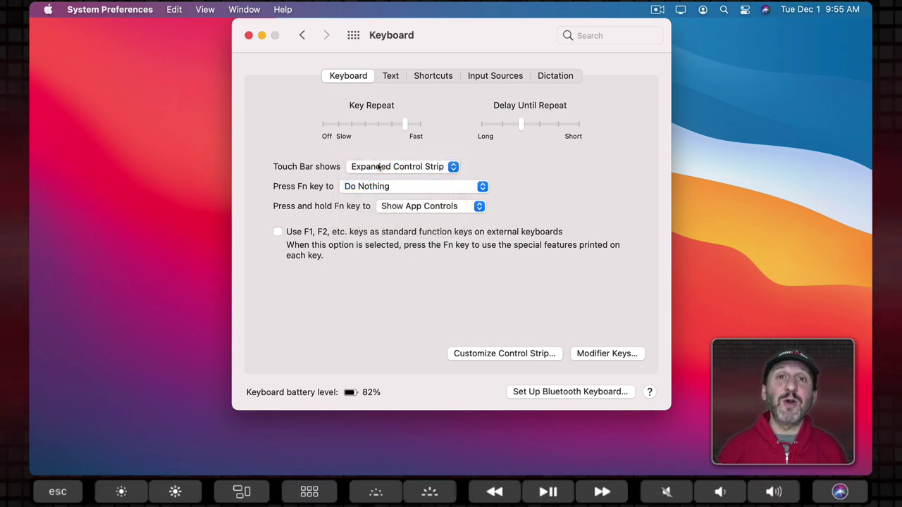
click(380, 167)
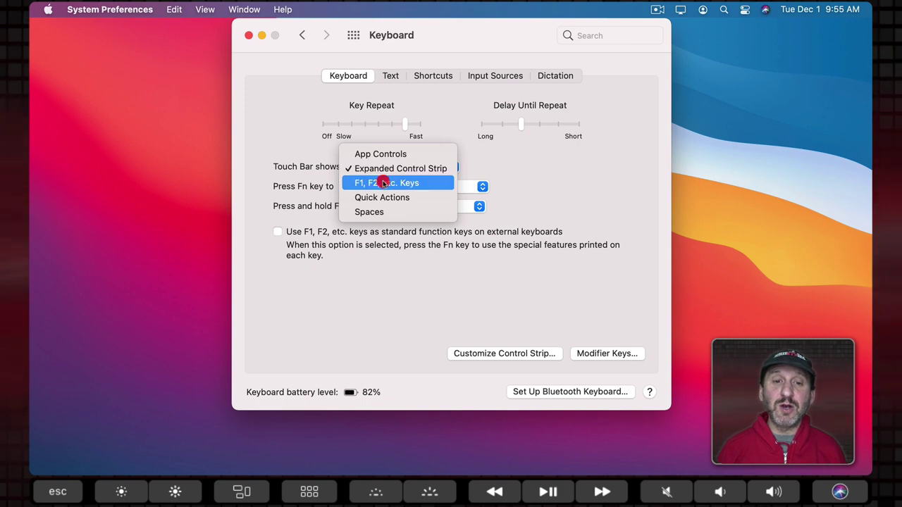
click(383, 183)
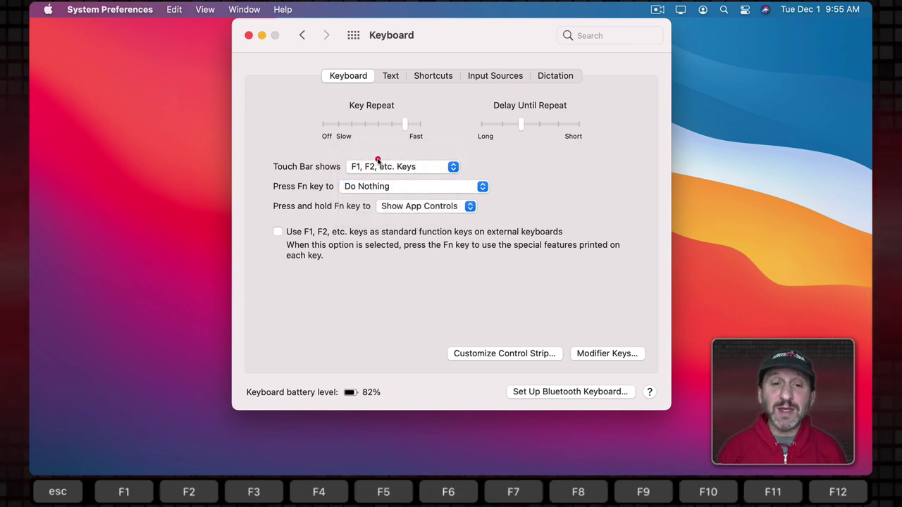
click(379, 166)
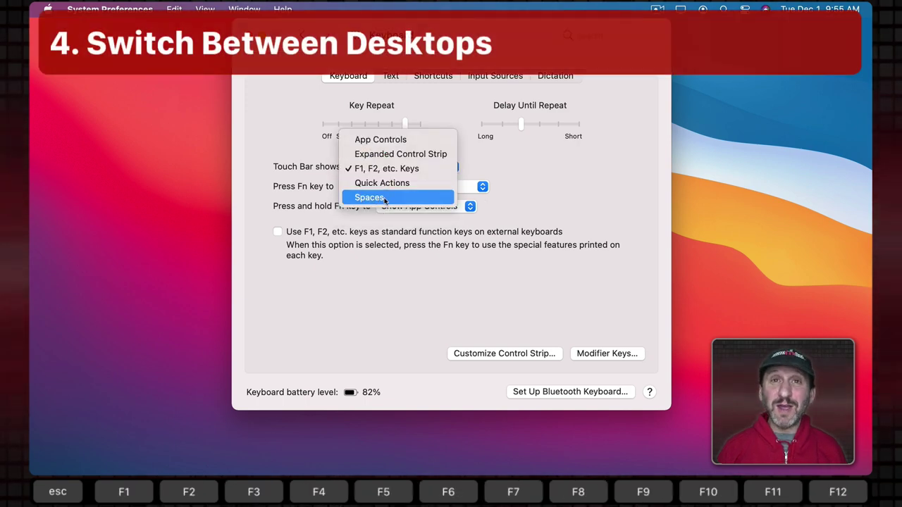
Show Spaces on the Touch Bar, hop to Safari, Desktop 2 and Desktop 1, then restore Expanded Control Strip.
click(385, 199)
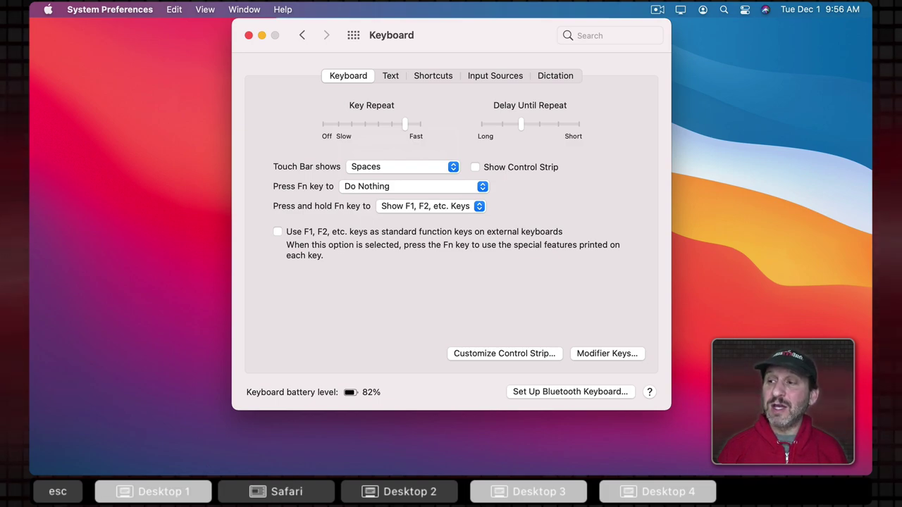
click(287, 491)
click(409, 491)
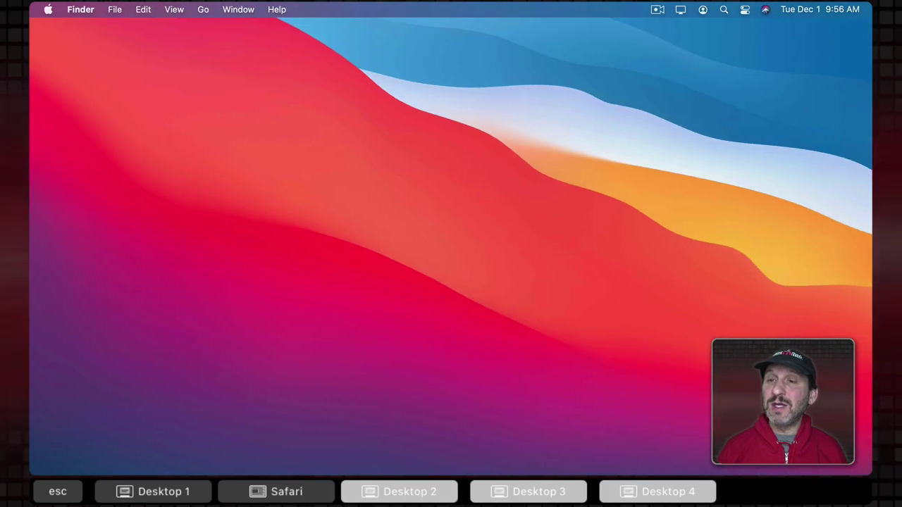
click(177, 491)
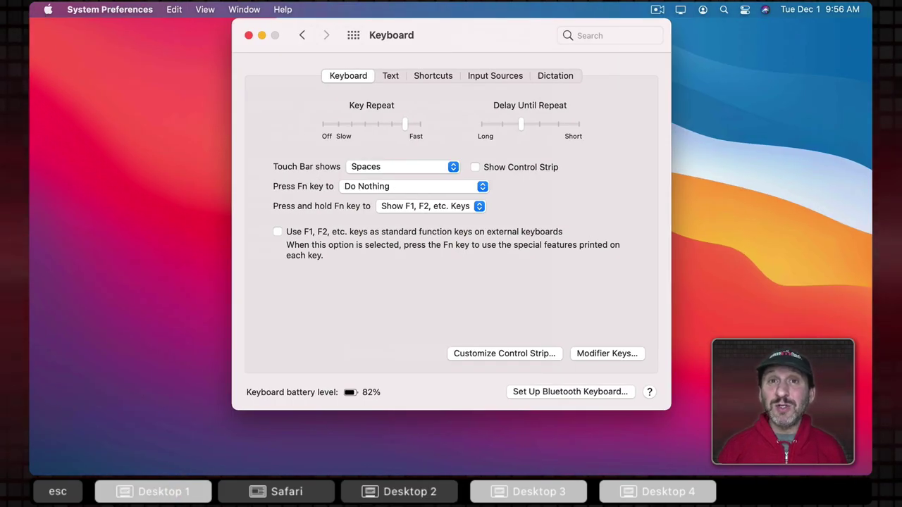
click(395, 166)
click(395, 127)
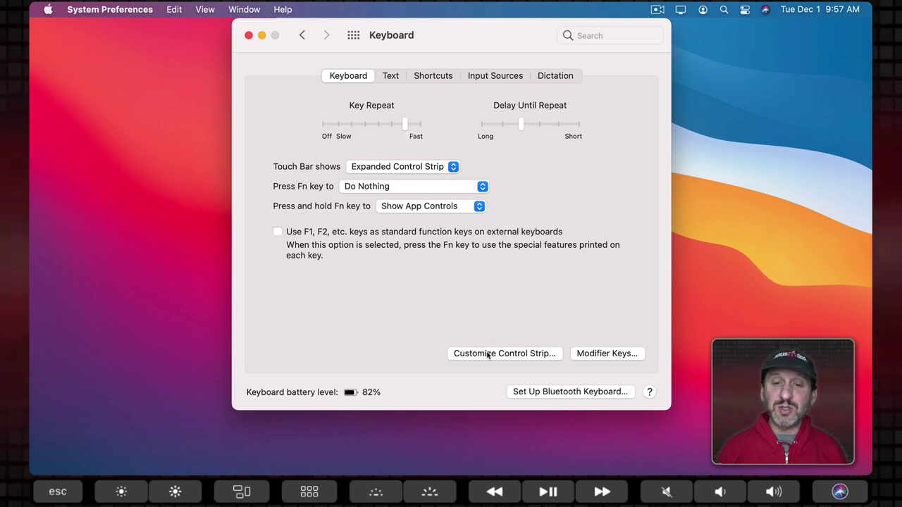
Open Customize Control Strip and drag Brightness, Keyboard Brightness and Media controls off the Touch Bar.
click(487, 356)
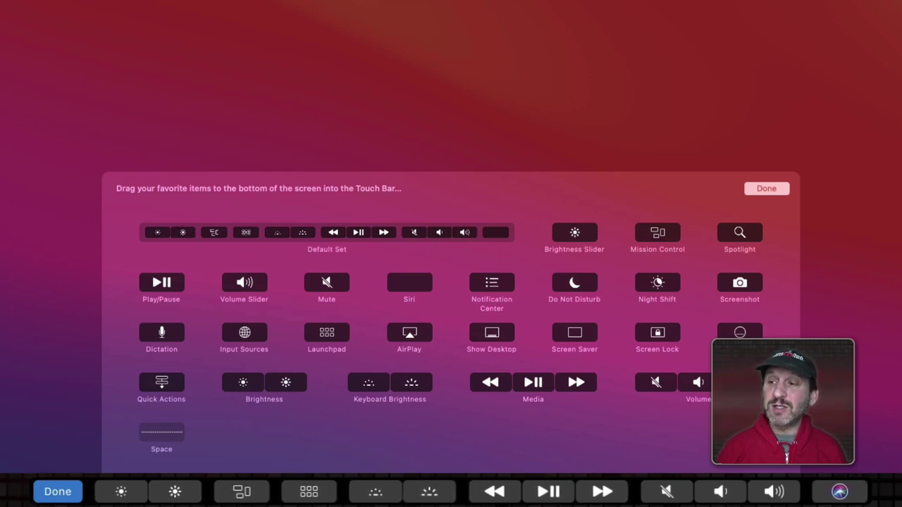
click(148, 491)
drag(148, 491, 71, 491)
drag(282, 491, 85, 491)
drag(317, 491, 120, 491)
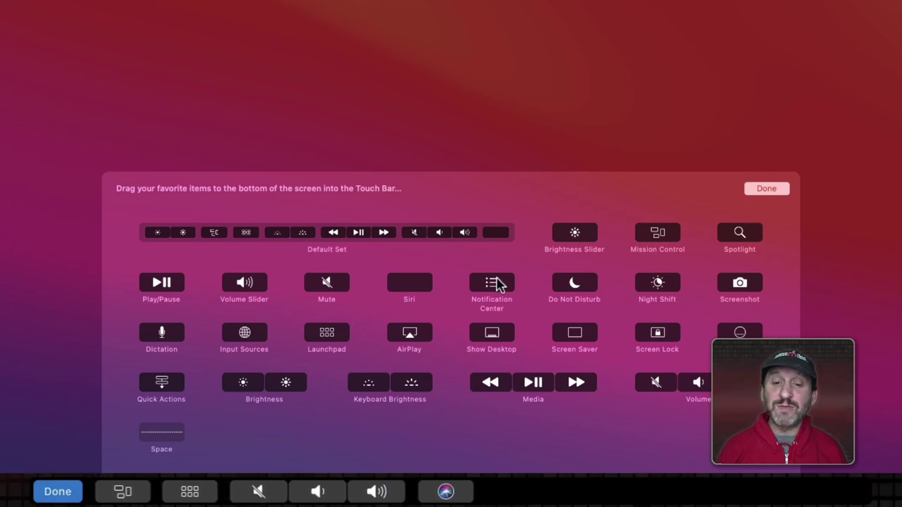
Add Spotlight, Do Not Disturb, Night Shift and Screenshot buttons to the Touch Bar.
drag(739, 233, 705, 491)
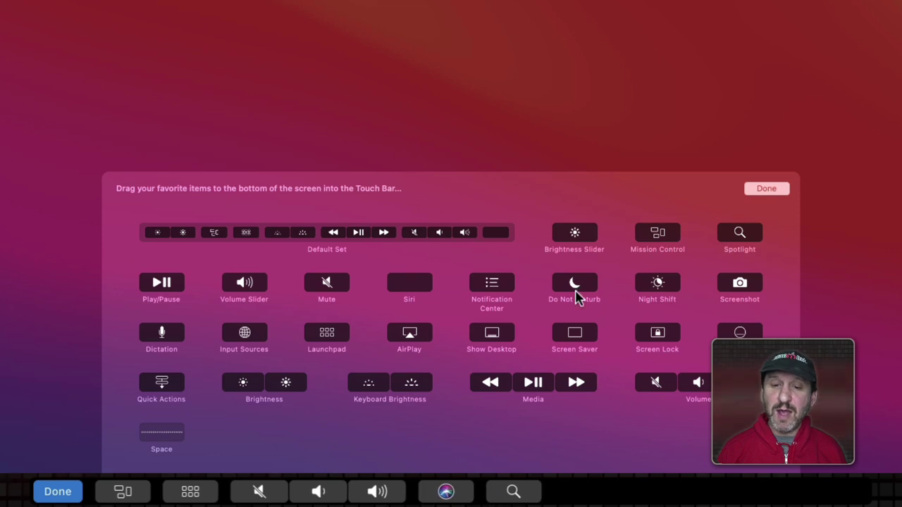
drag(576, 296, 578, 492)
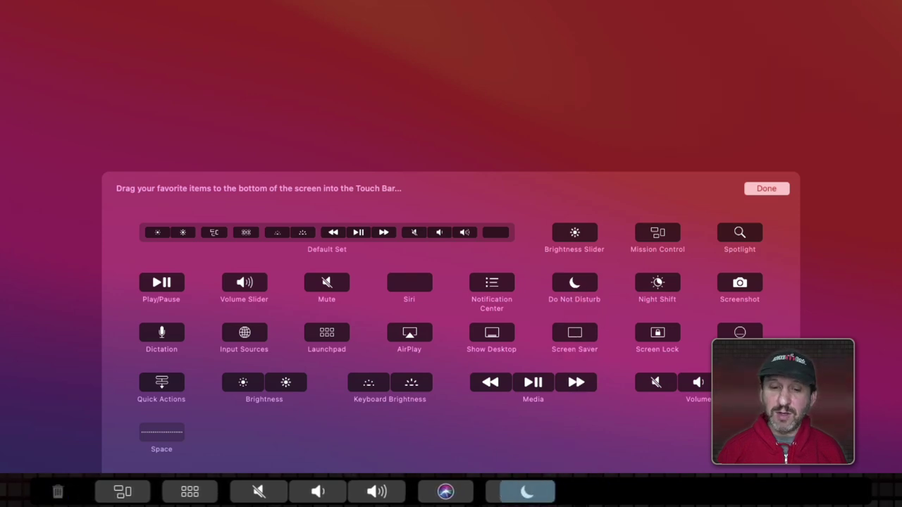
drag(426, 491, 444, 491)
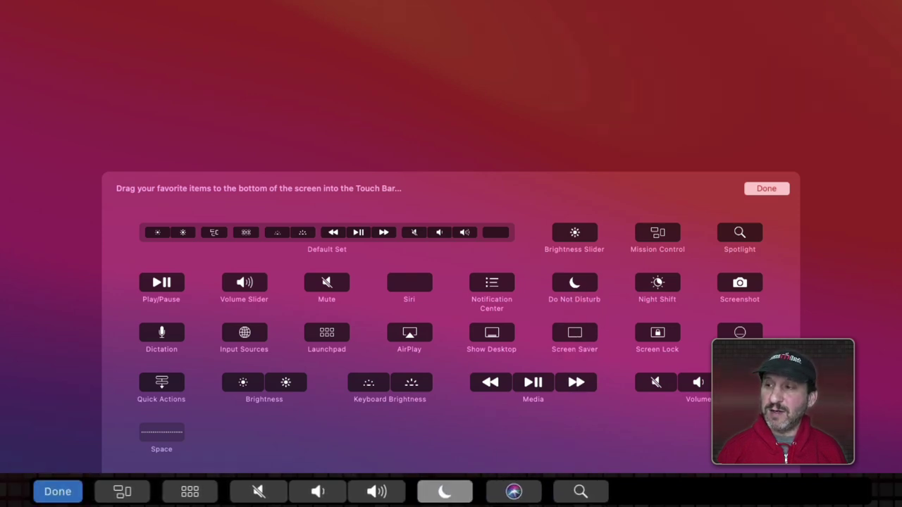
drag(667, 284, 513, 491)
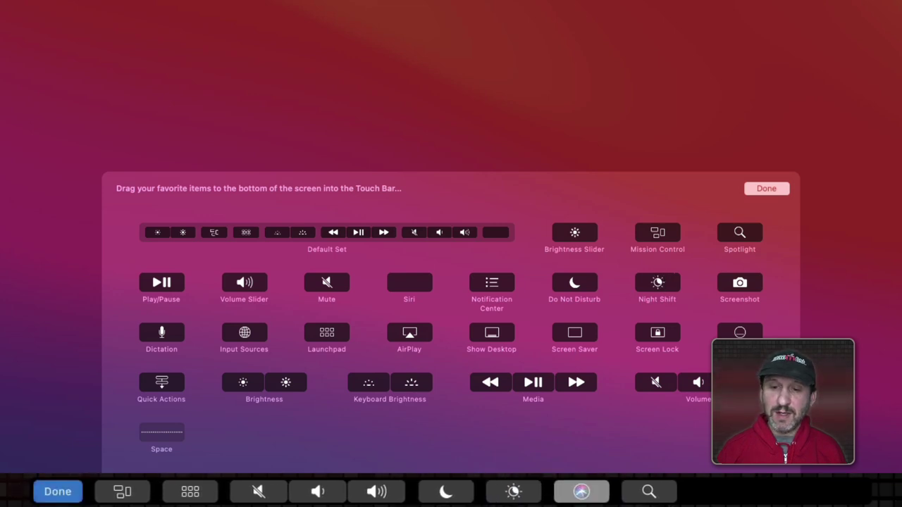
drag(751, 282, 668, 491)
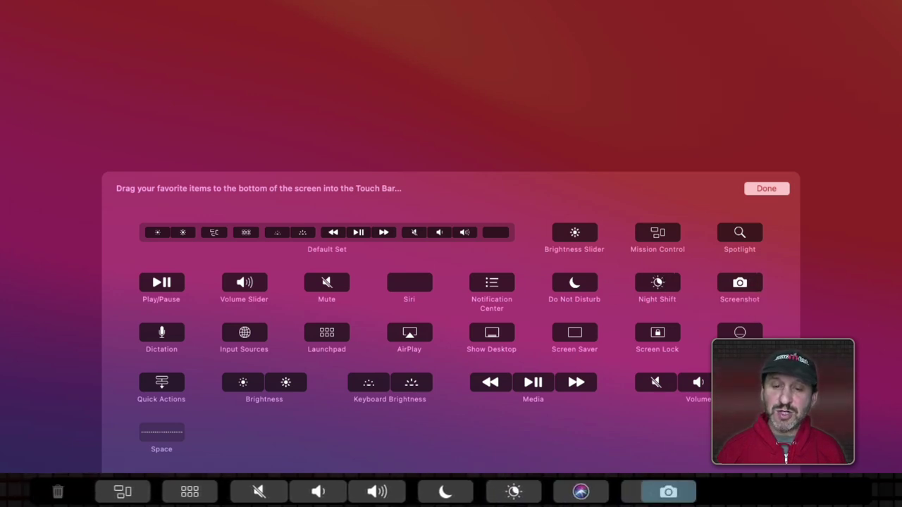
drag(578, 491, 581, 491)
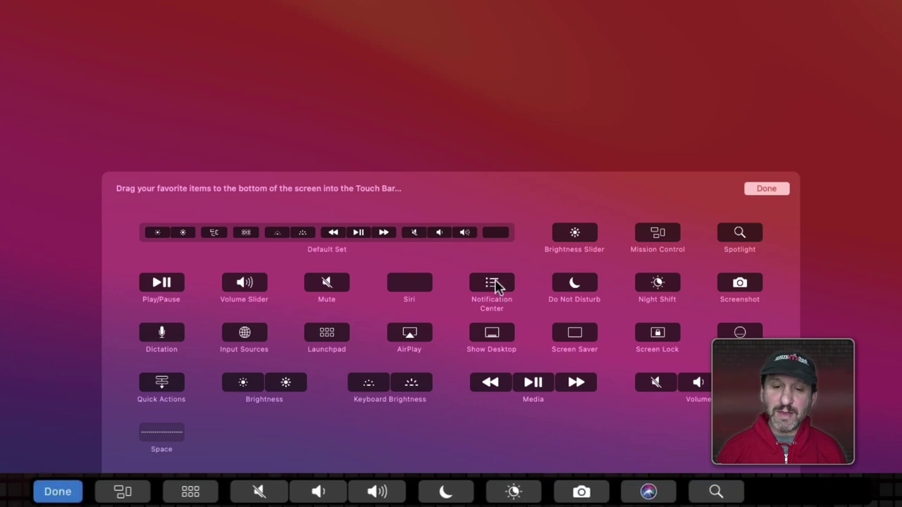
Add Notification Center and another item, then move the mute and volume group after Siri.
drag(493, 282, 551, 491)
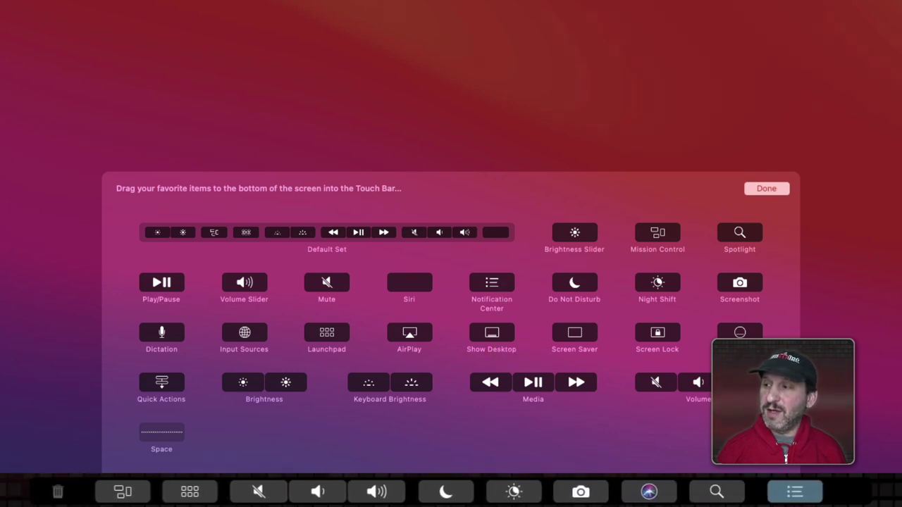
drag(795, 491, 792, 491)
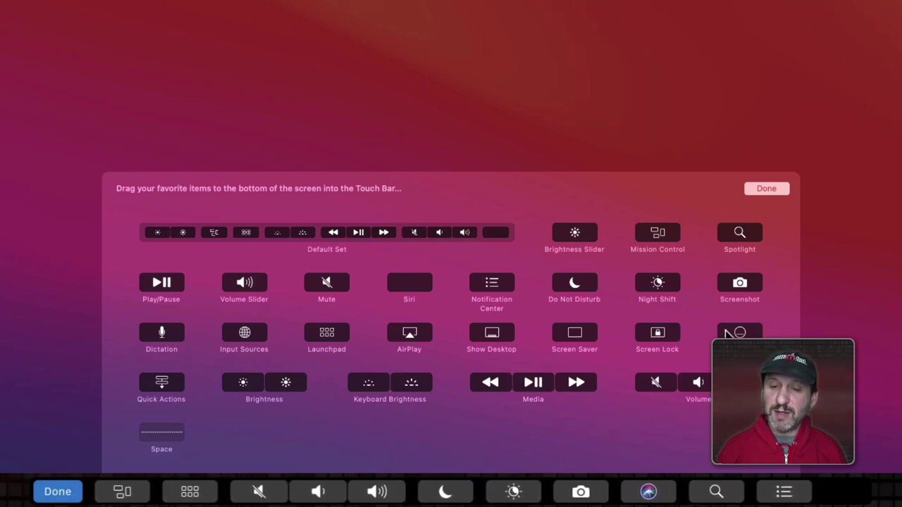
drag(739, 332, 704, 491)
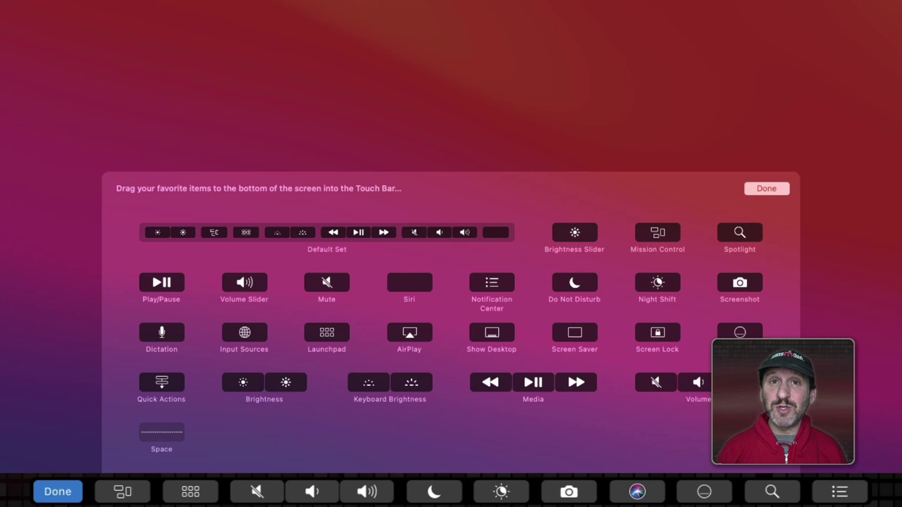
drag(311, 491, 336, 491)
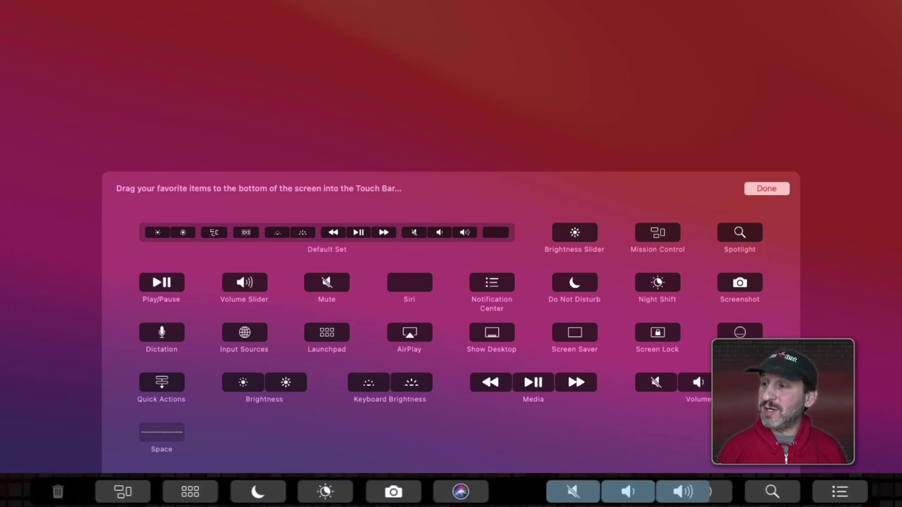
drag(558, 491, 561, 491)
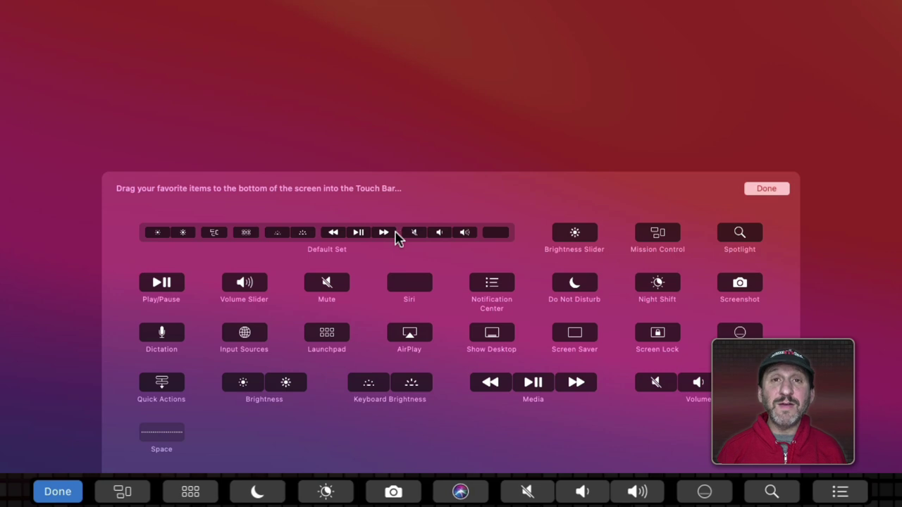
Restore the Default Set, then add Quick Actions and remove Keyboard Brightness from the control strip.
drag(325, 236, 423, 492)
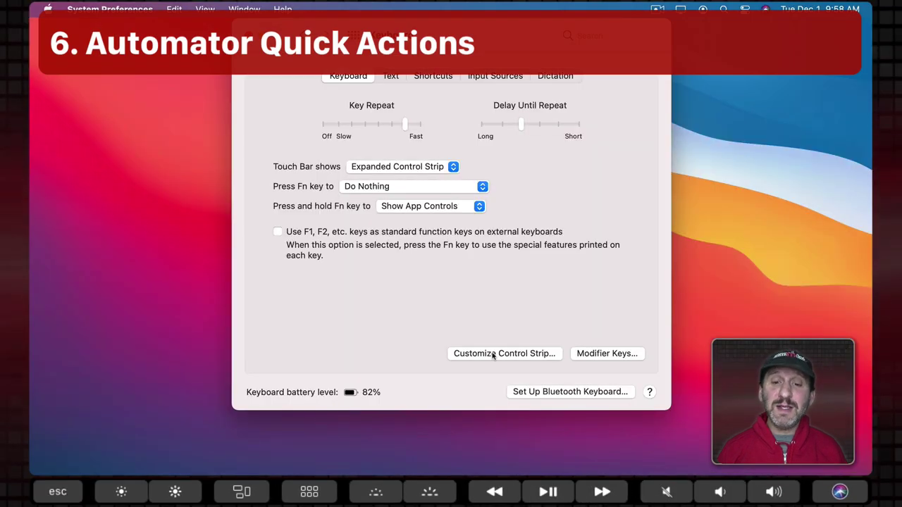
click(492, 354)
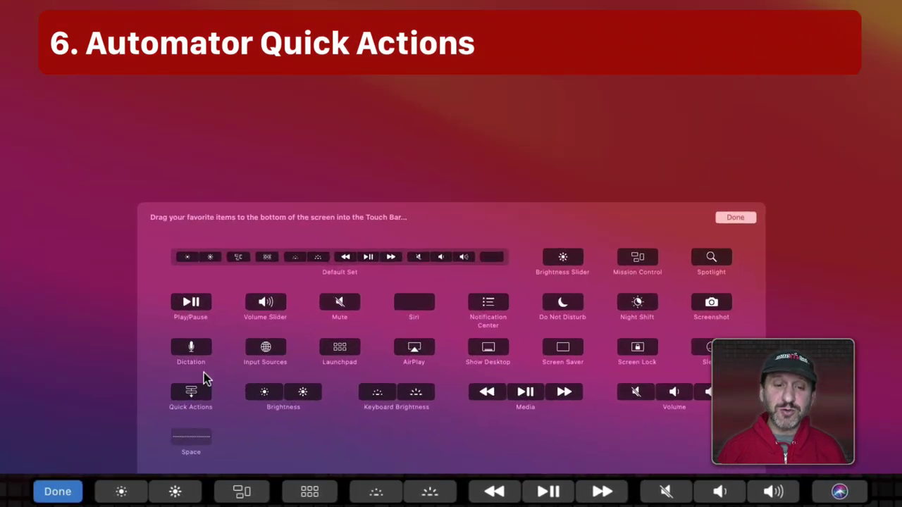
drag(162, 384, 479, 491)
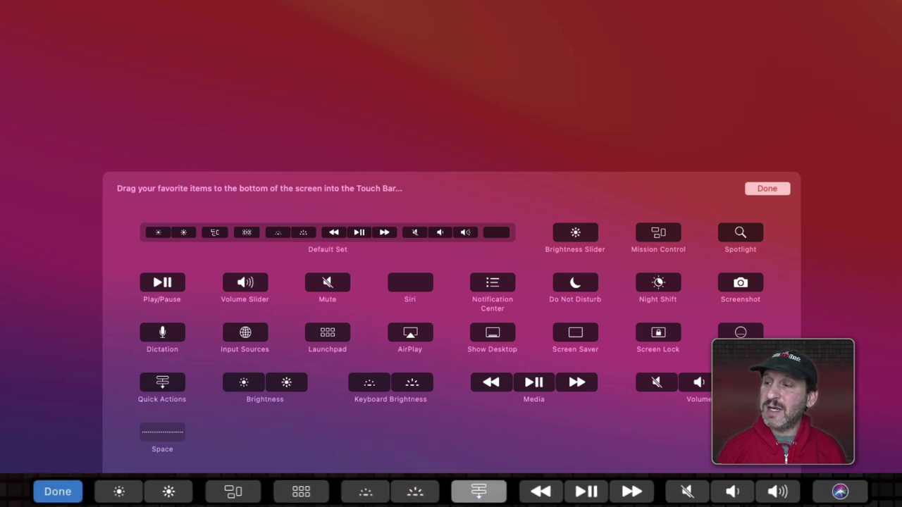
drag(391, 491, 58, 491)
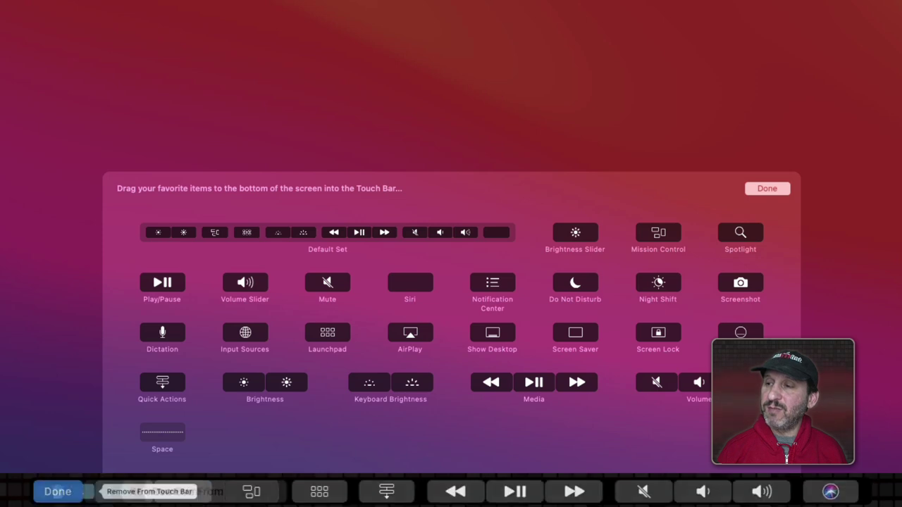
Finish customizing the control strip and launch Automator through Spotlight.
click(58, 491)
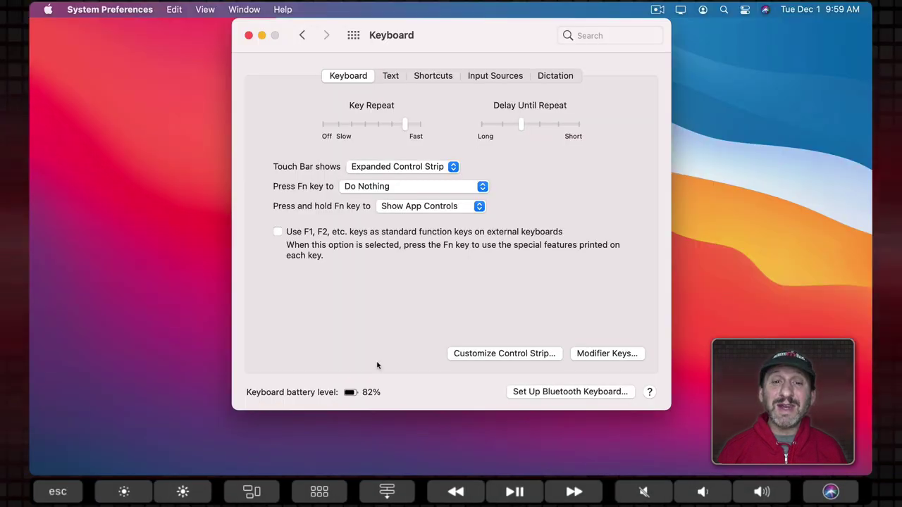
click(183, 263)
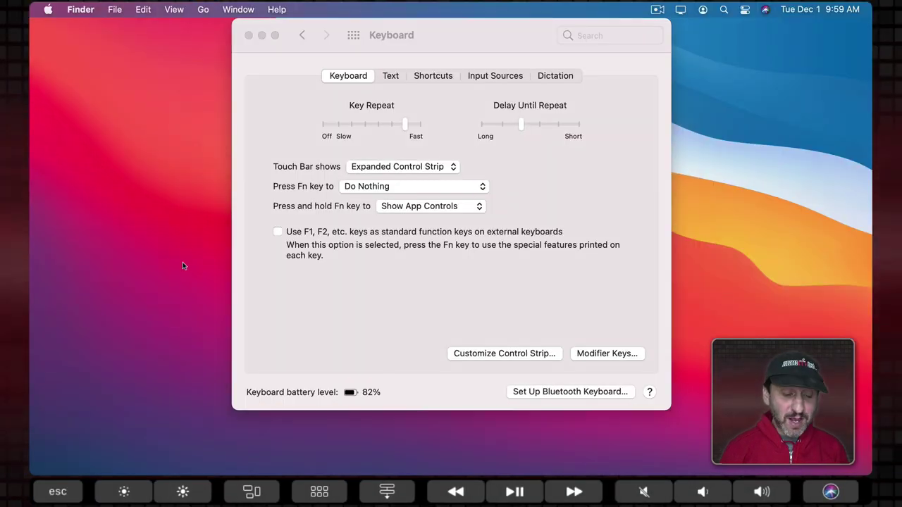
key(super+space)
text(auto)
key(Return)
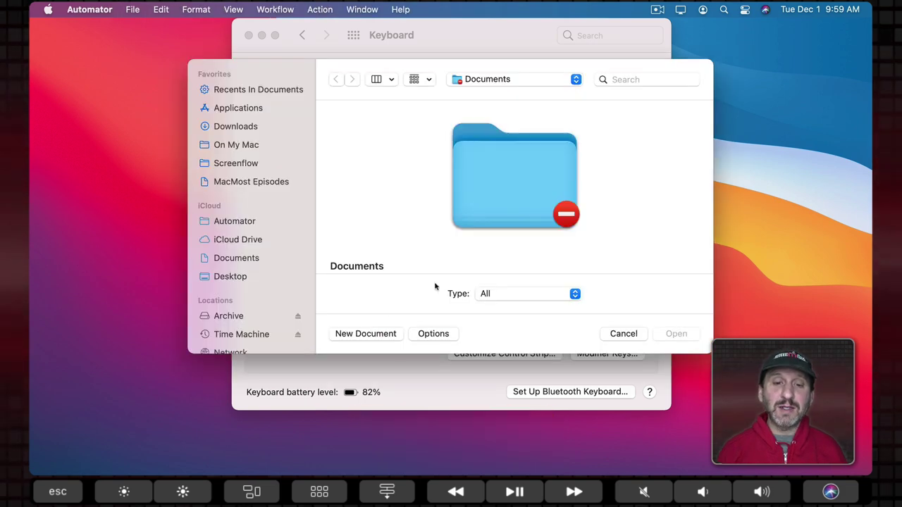
Create a new Quick Action receiving no input, with the Work image in Blue.
click(364, 331)
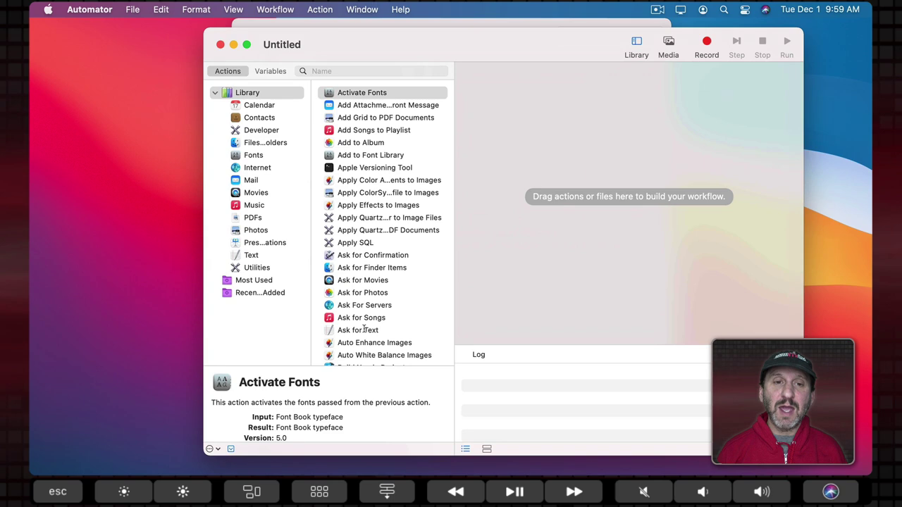
double_click(545, 137)
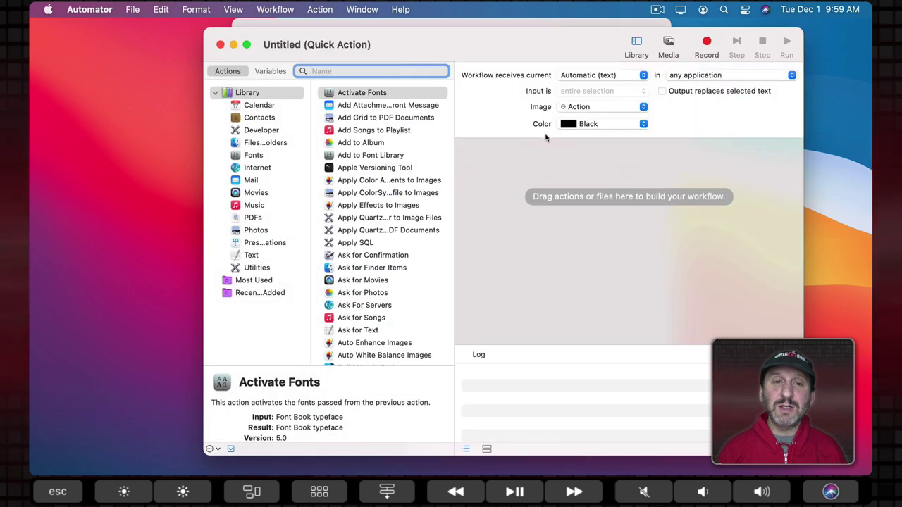
click(583, 80)
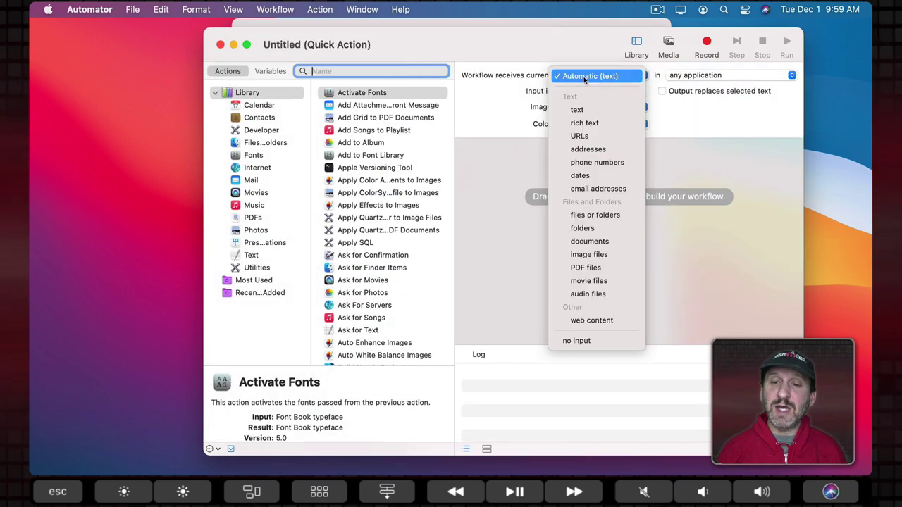
click(577, 341)
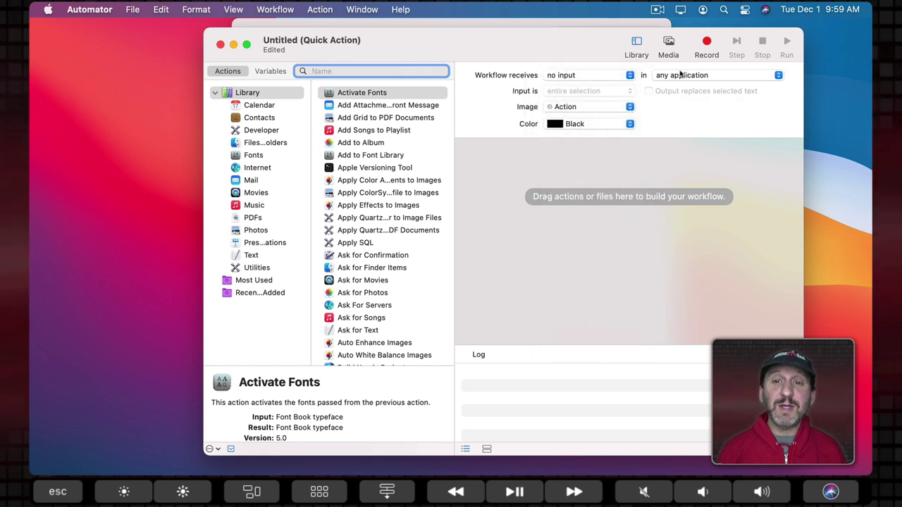
click(566, 107)
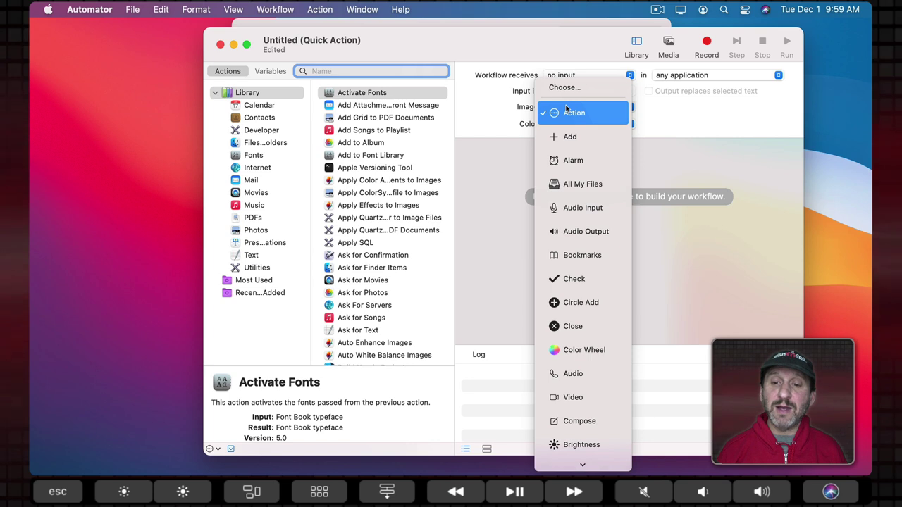
scroll(583, 432, down, 5)
click(582, 432)
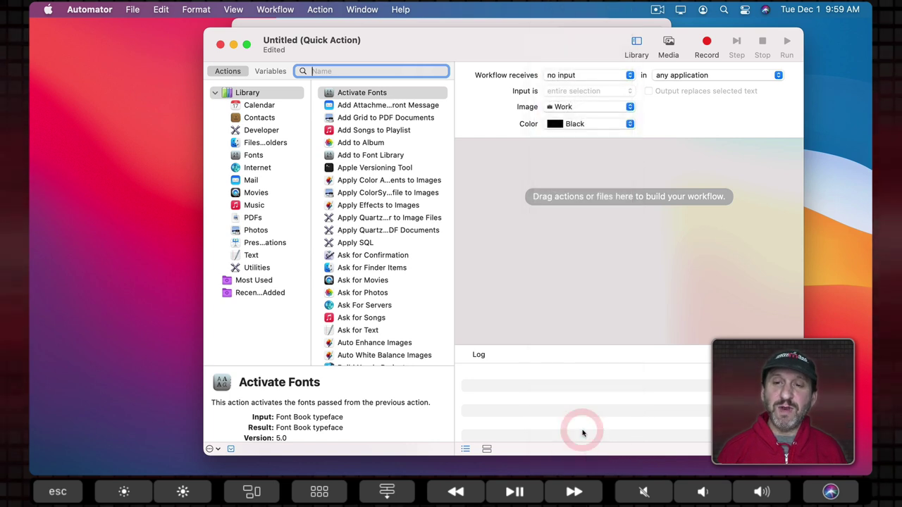
click(577, 124)
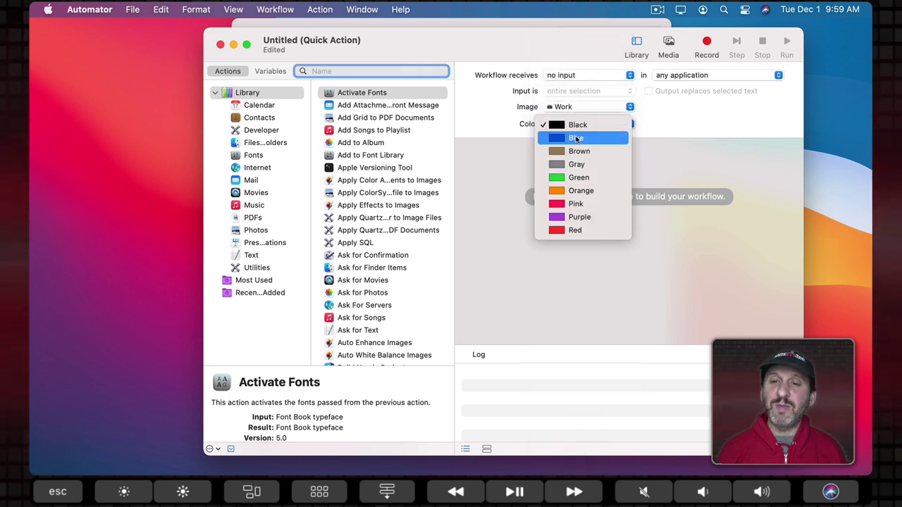
click(574, 136)
Add a Launch Application action set to Calculator.app.
text(lau)
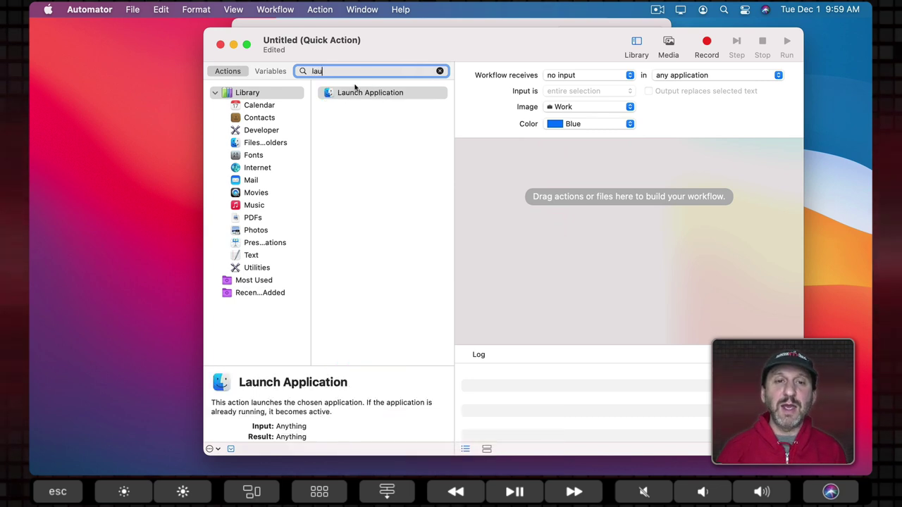
drag(363, 92, 634, 182)
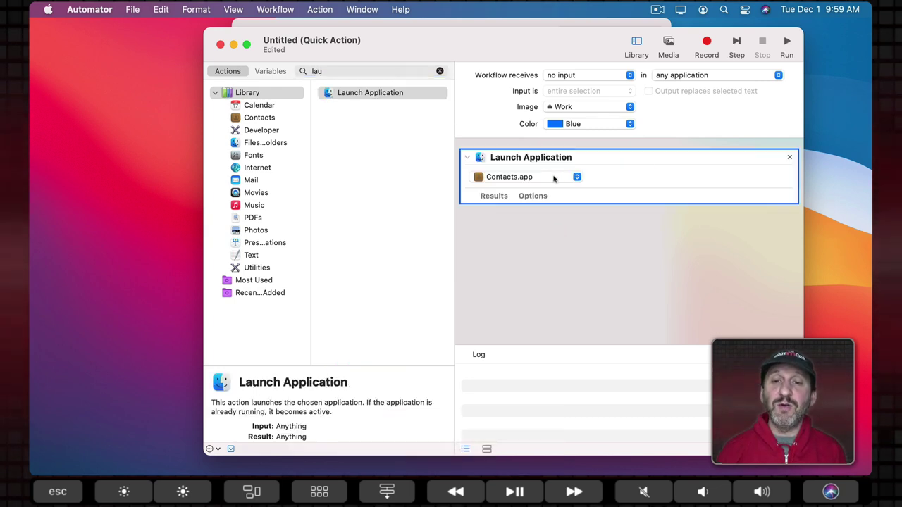
click(540, 177)
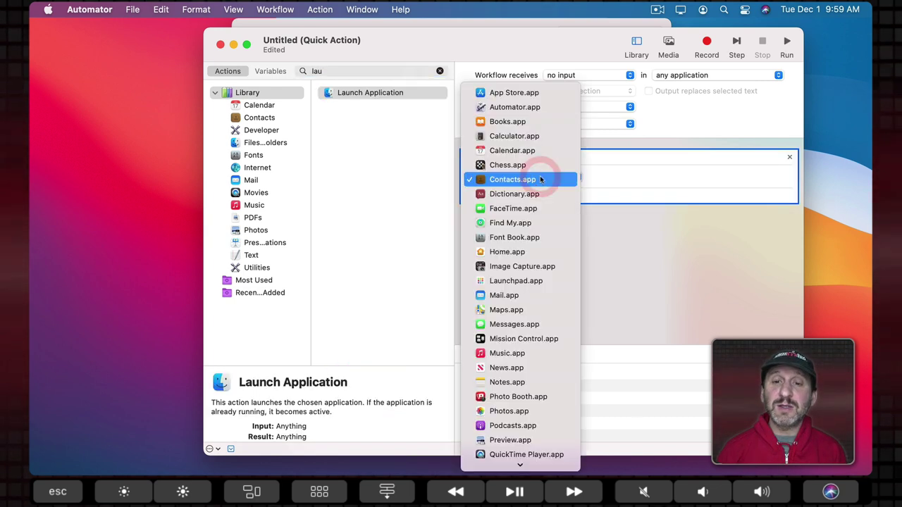
click(520, 137)
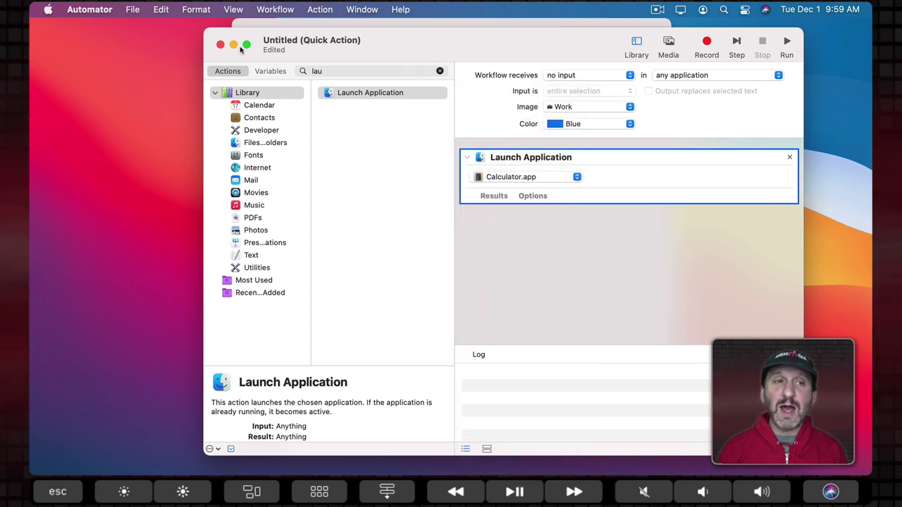
Save the Quick Action as 'Calculator' and close its window.
click(132, 9)
click(150, 93)
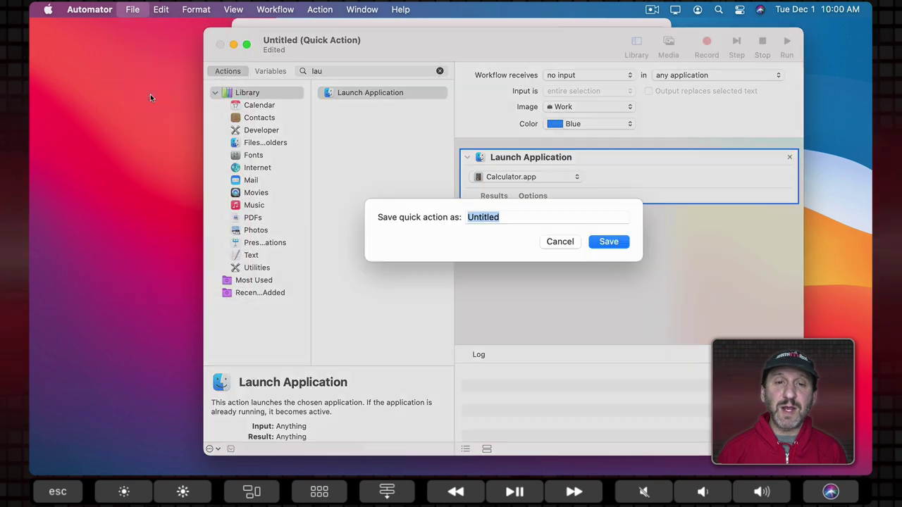
text(Calc)
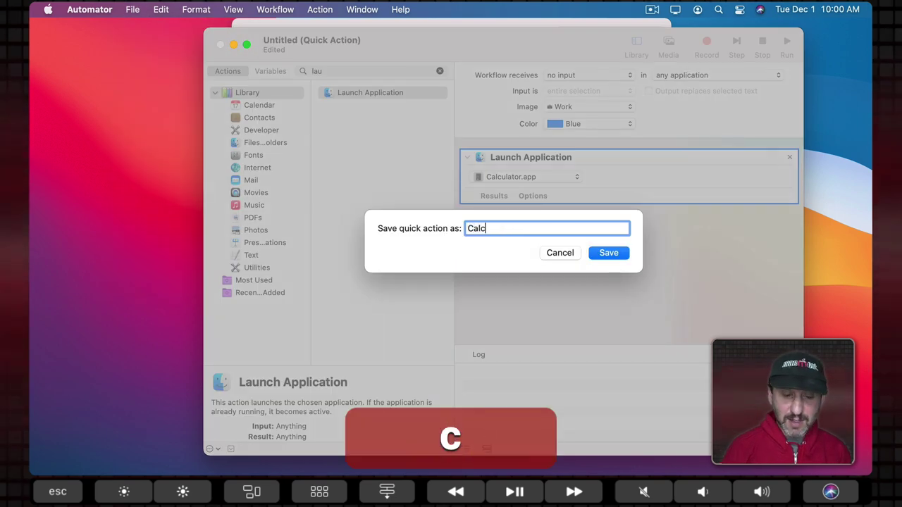
text(ulator)
key(Return)
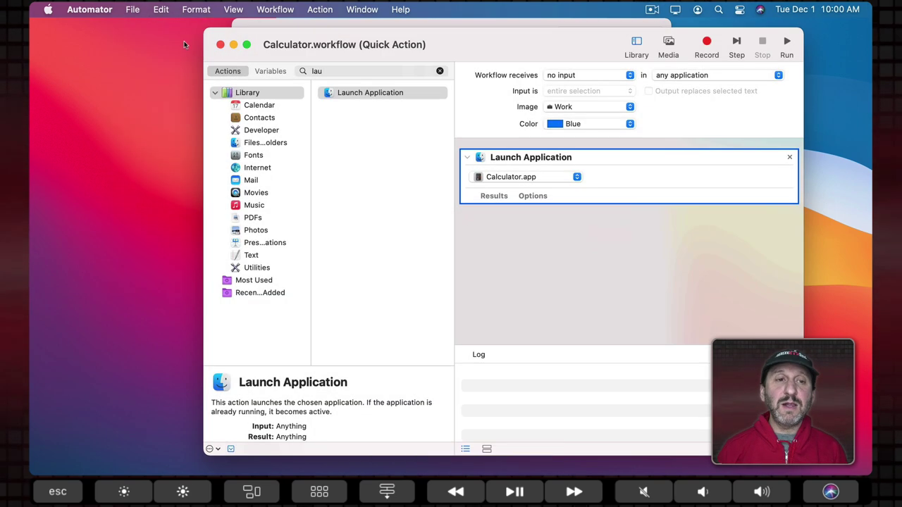
click(221, 44)
Create a new Automator Quick Action workflow that receives no input.
click(132, 9)
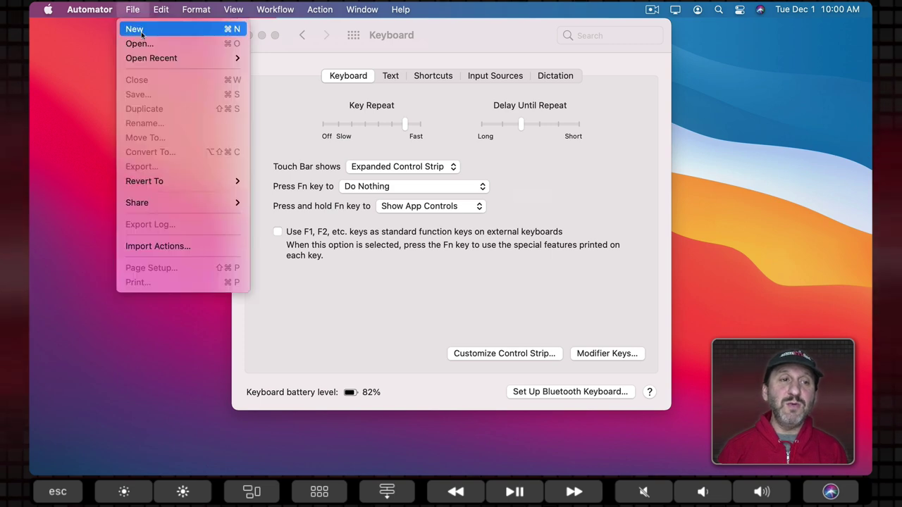
click(141, 31)
click(539, 137)
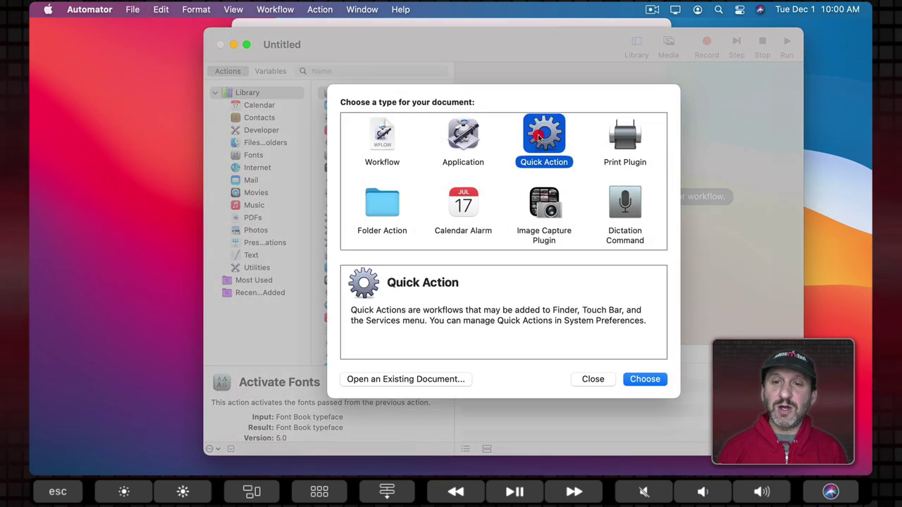
double_click(539, 138)
click(596, 75)
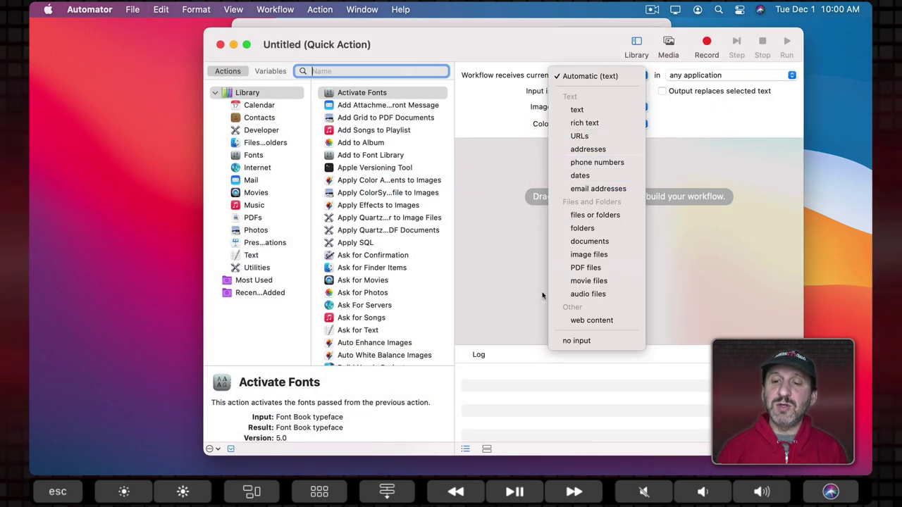
click(578, 341)
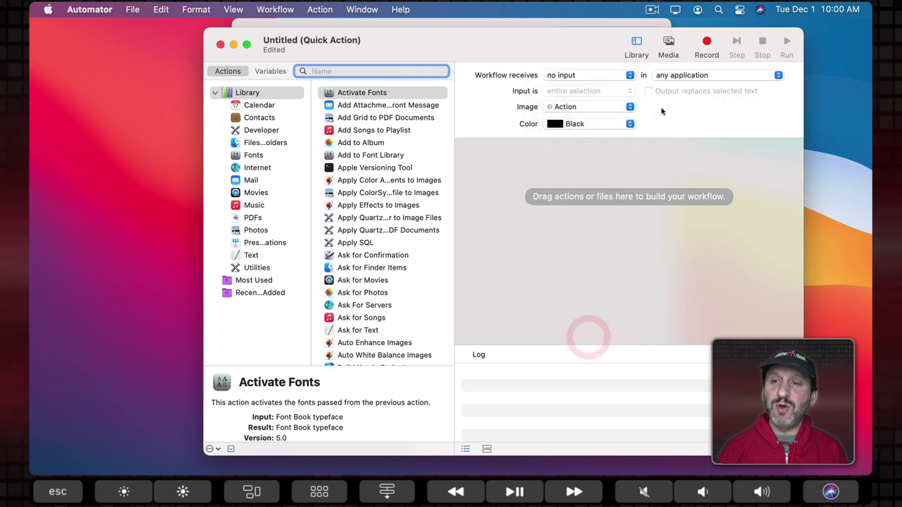
Give the Quick Action the Compose icon and the Green colour.
click(574, 107)
scroll(570, 247, down, 2)
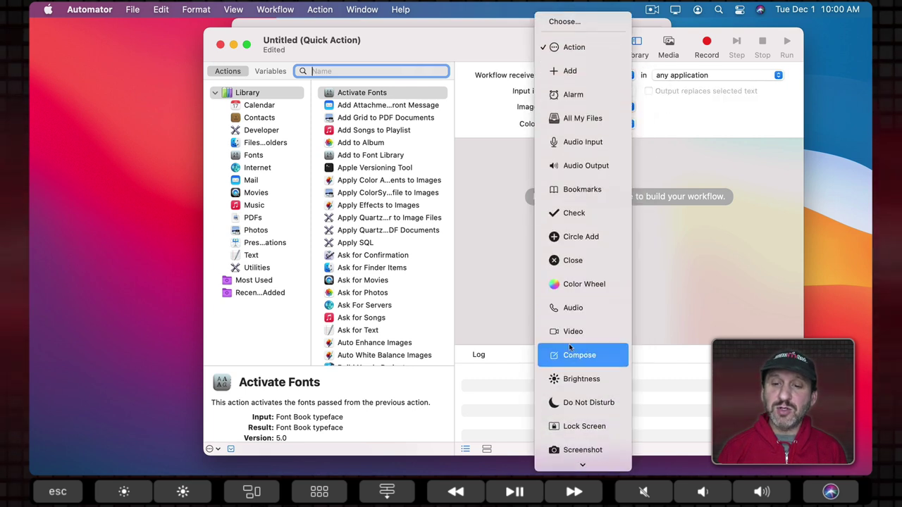
click(570, 349)
click(574, 124)
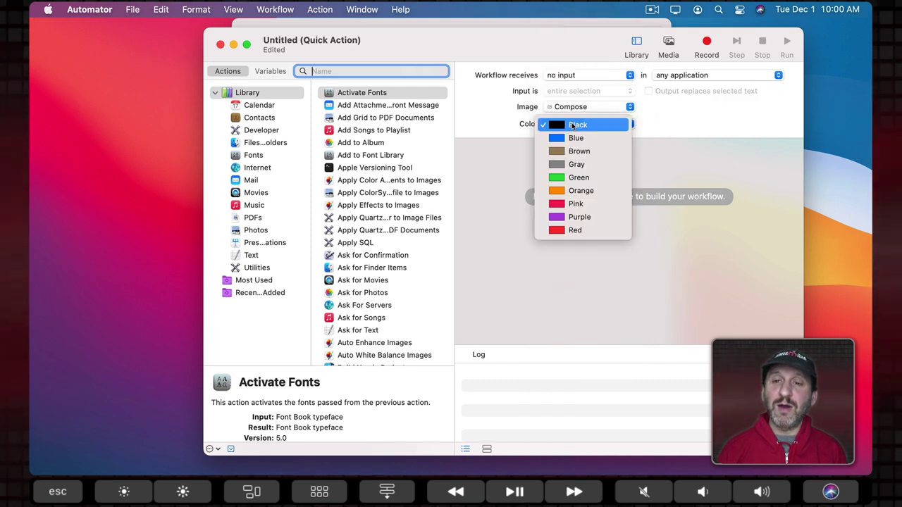
click(579, 176)
Add the New Mail Message action and save the workflow as 'New Email'.
text(n)
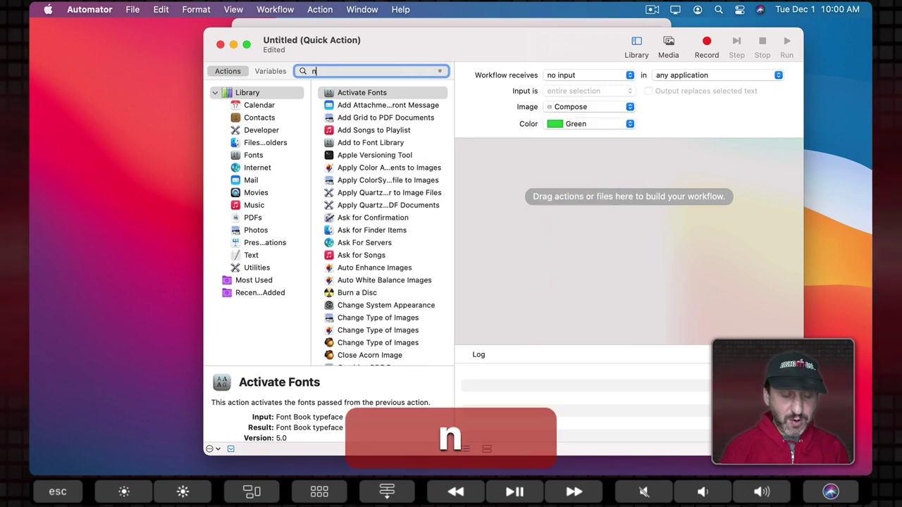
text(ew mail)
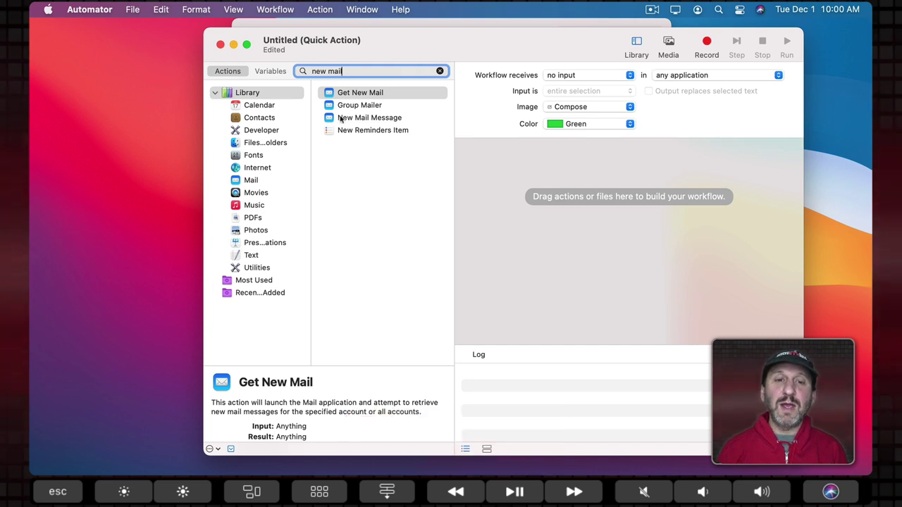
drag(348, 117, 557, 180)
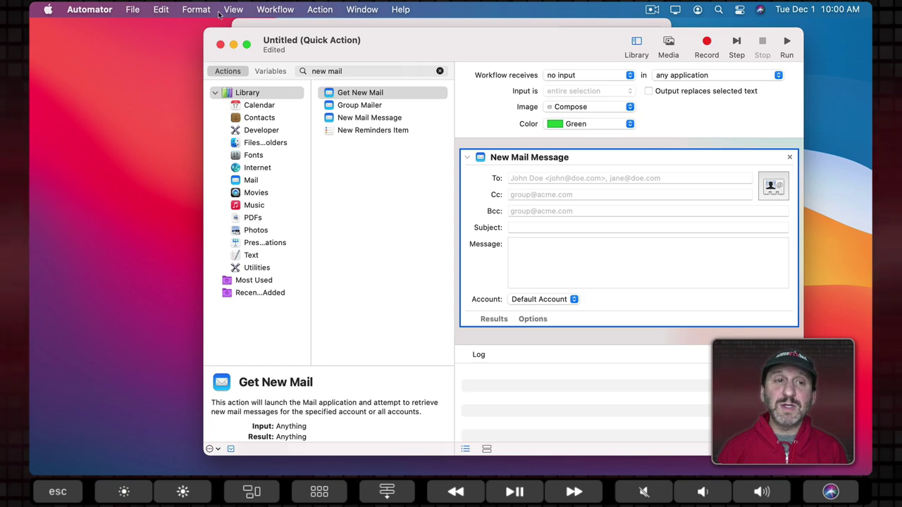
key(super+s)
text(New Email)
key(Return)
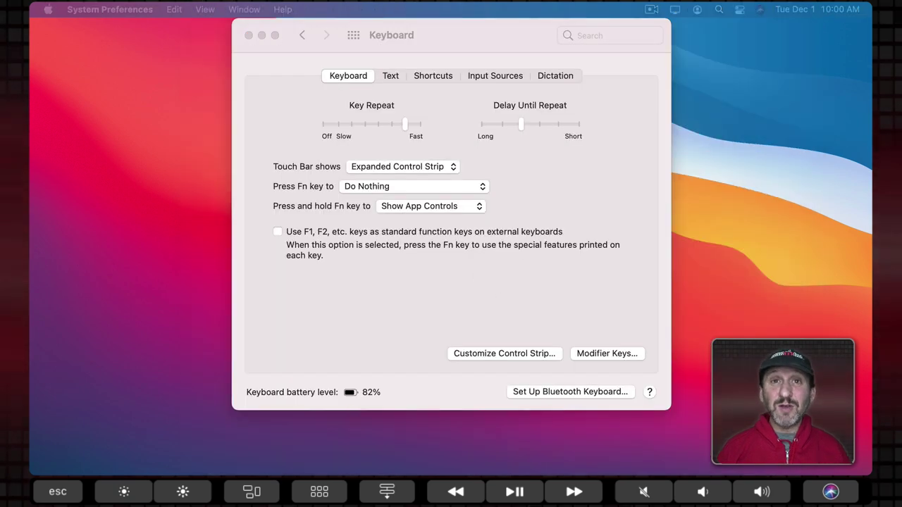
Run the New Email quick action from the System Preferences Services menu.
click(293, 94)
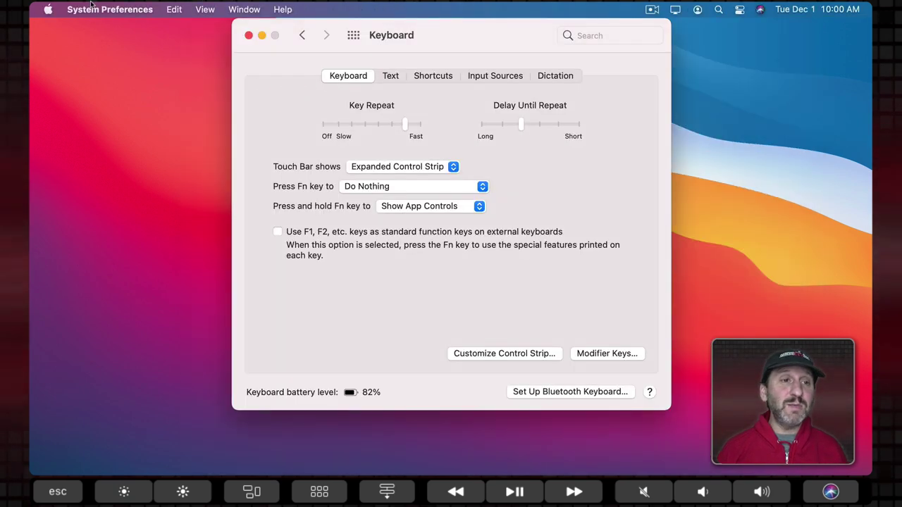
click(112, 10)
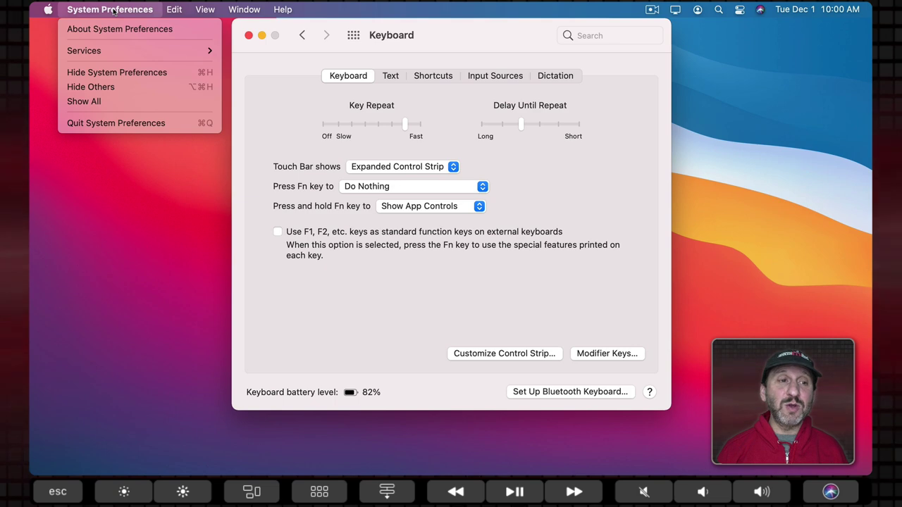
mouse_move(197, 50)
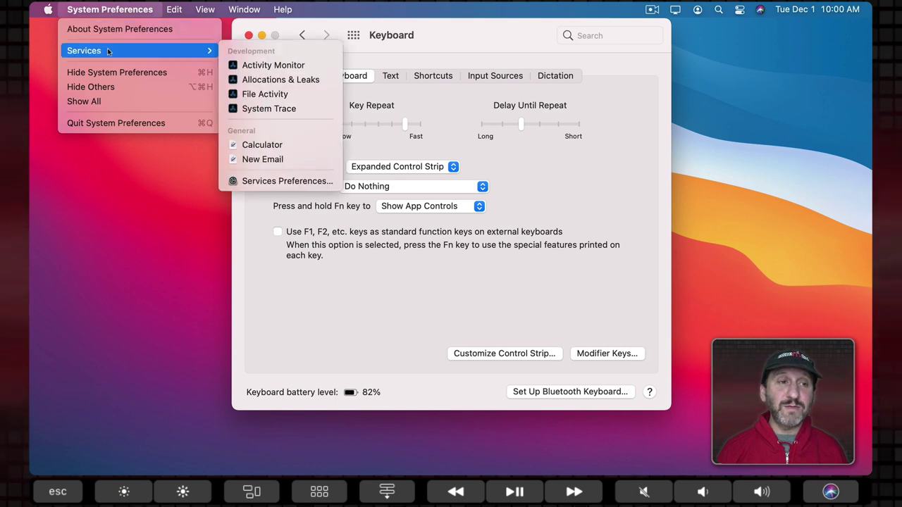
click(262, 161)
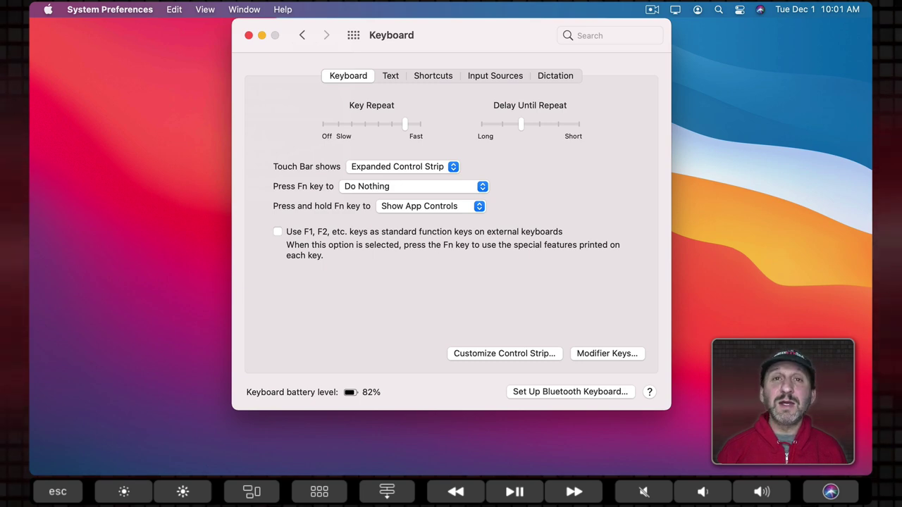
Launch Calculator, then a blank New Email message, from the Touch Bar Quick Actions.
click(387, 491)
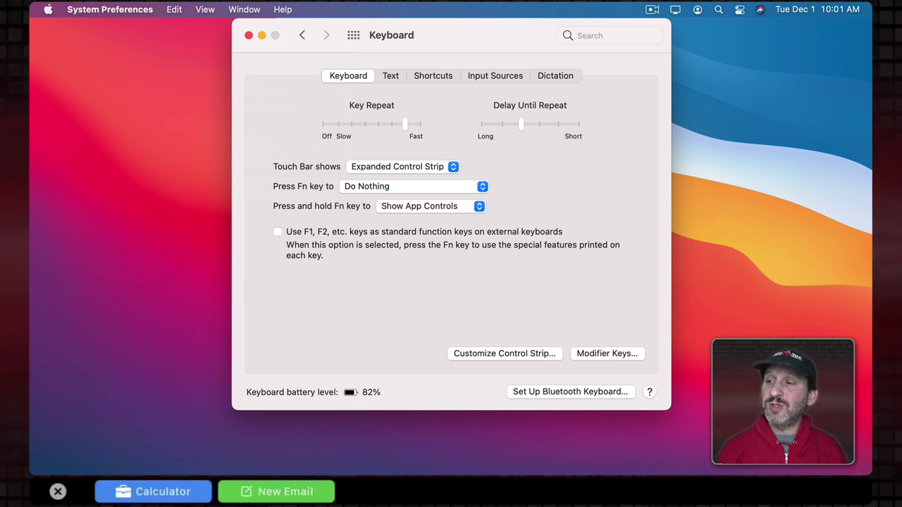
click(153, 491)
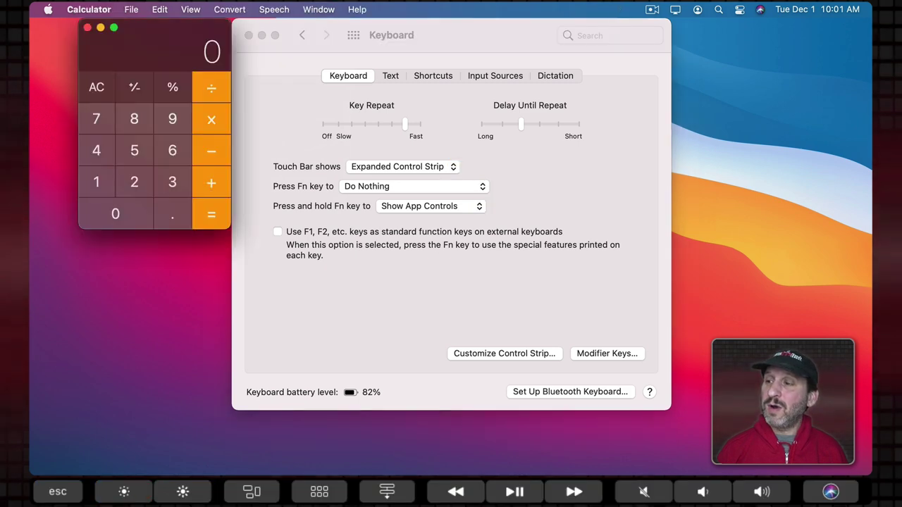
click(387, 491)
click(282, 491)
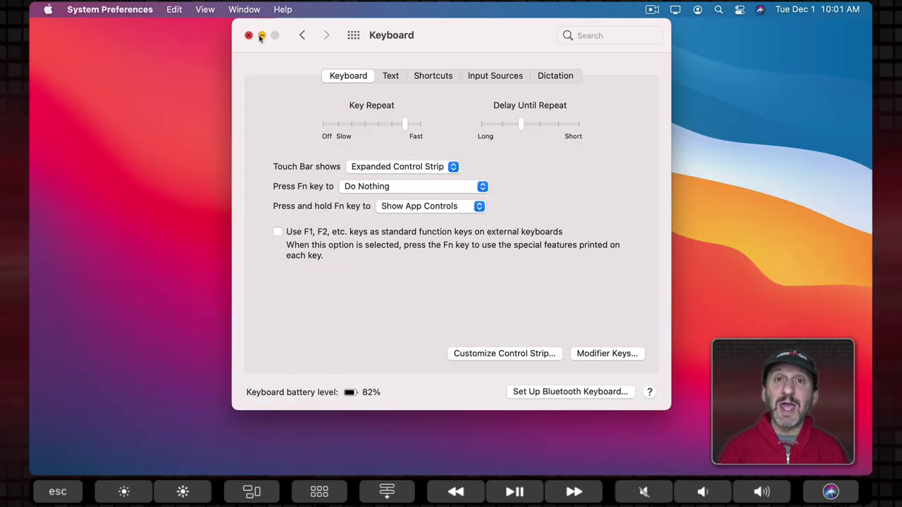
click(387, 492)
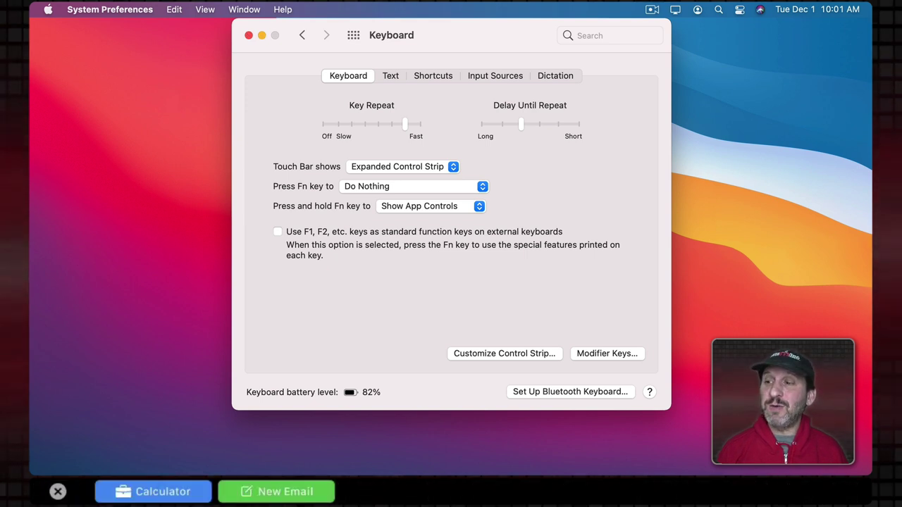
Set 'Touch Bar shows' to Quick Actions in Keyboard preferences.
click(384, 170)
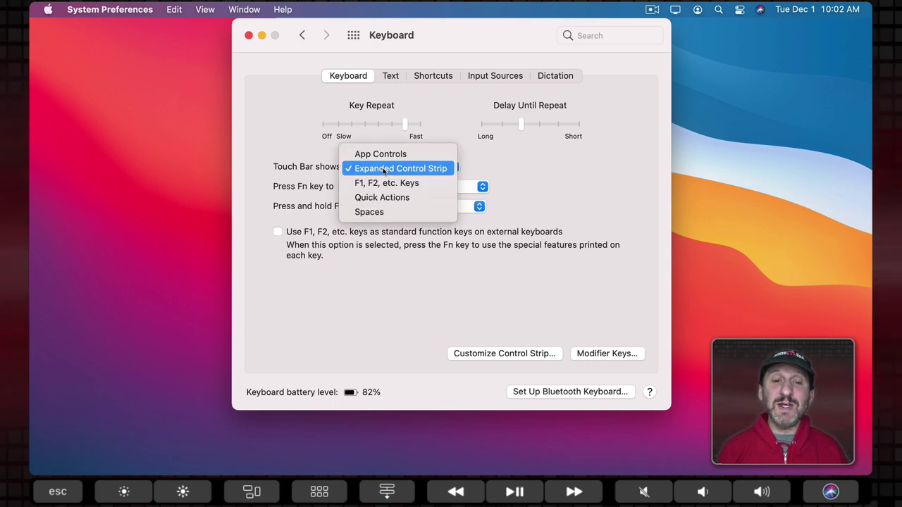
click(389, 200)
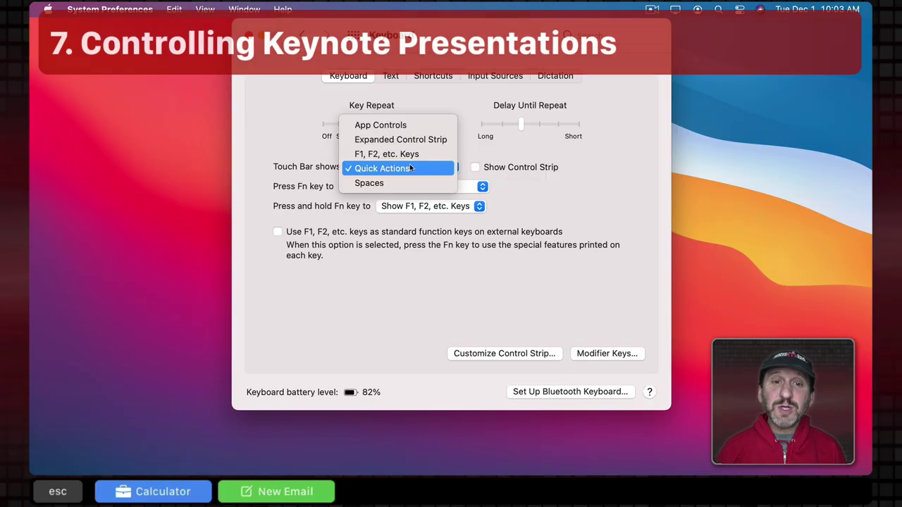
Switch the Touch Bar to App Controls, then select the Size slide's title and view its Touch Bar colour palette.
click(403, 124)
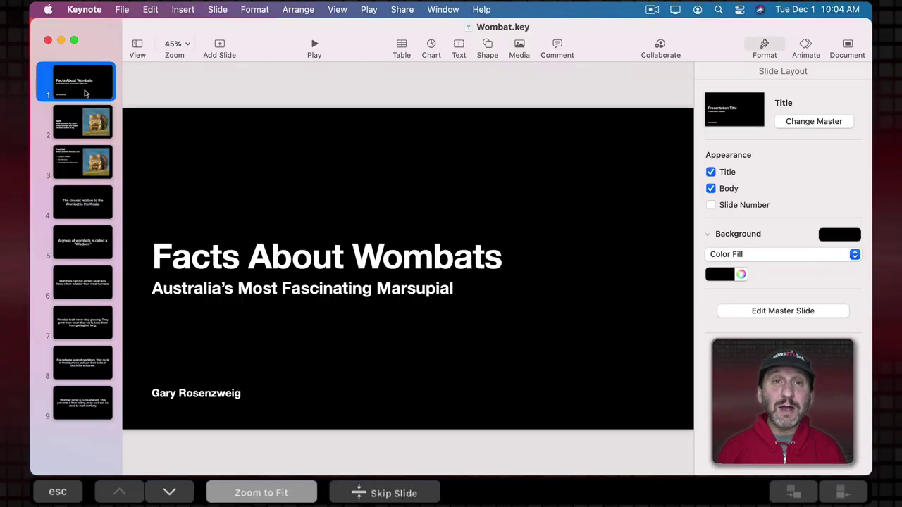
key(Down)
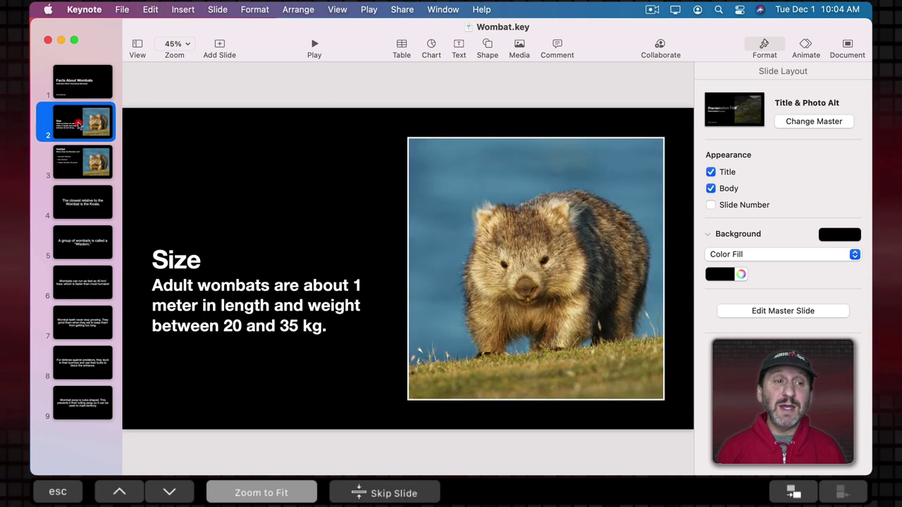
click(175, 262)
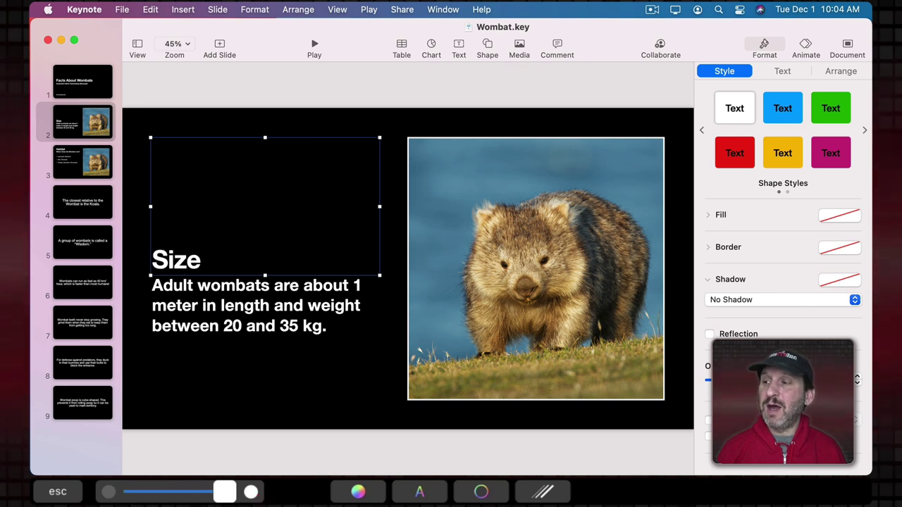
click(419, 491)
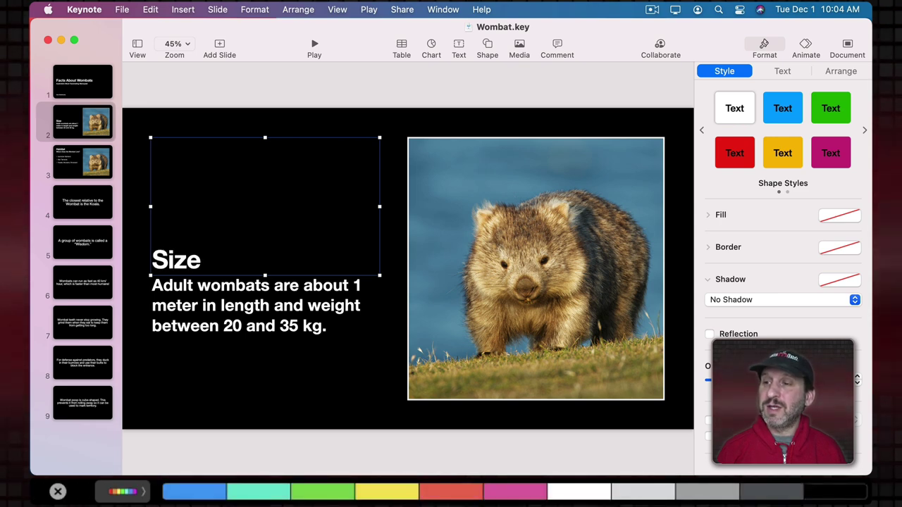
click(57, 491)
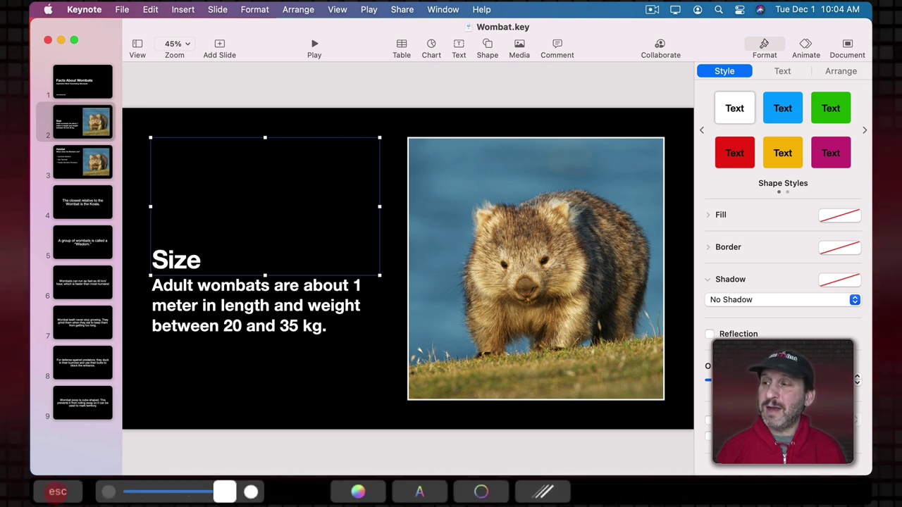
Play the slideshow from the Size slide, advance three slides, then go back two to Koala.
click(315, 44)
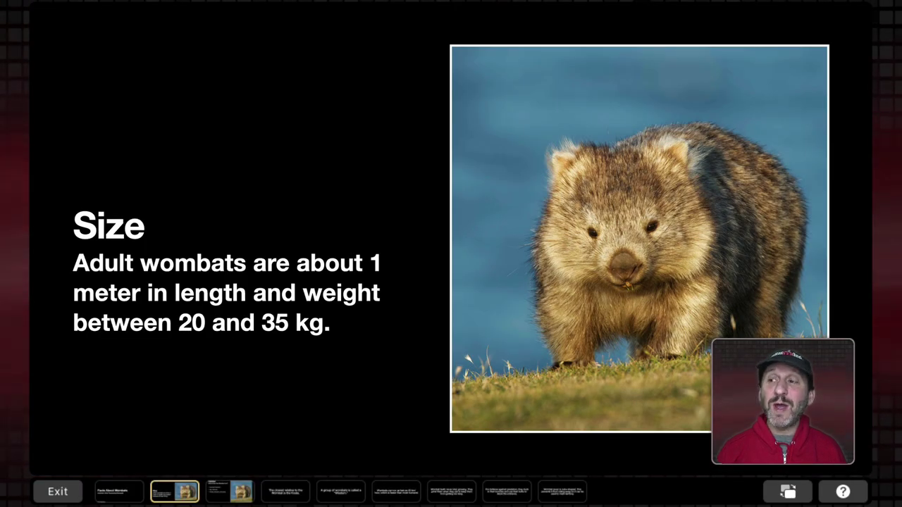
key(Right)
key(Right)
key(Right)
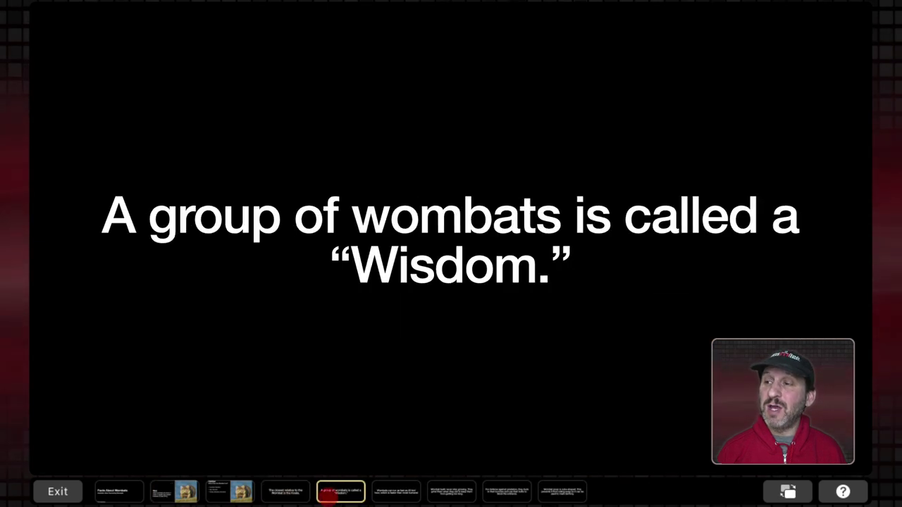
key(Left)
key(Left)
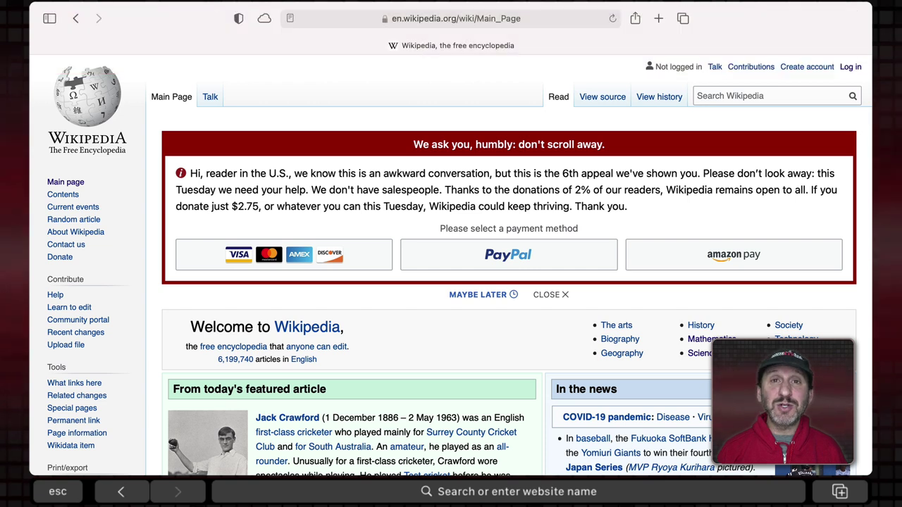
Browse the Touch Bar favorites, including the News folder, then load Apple and open a second tab.
key(super+l)
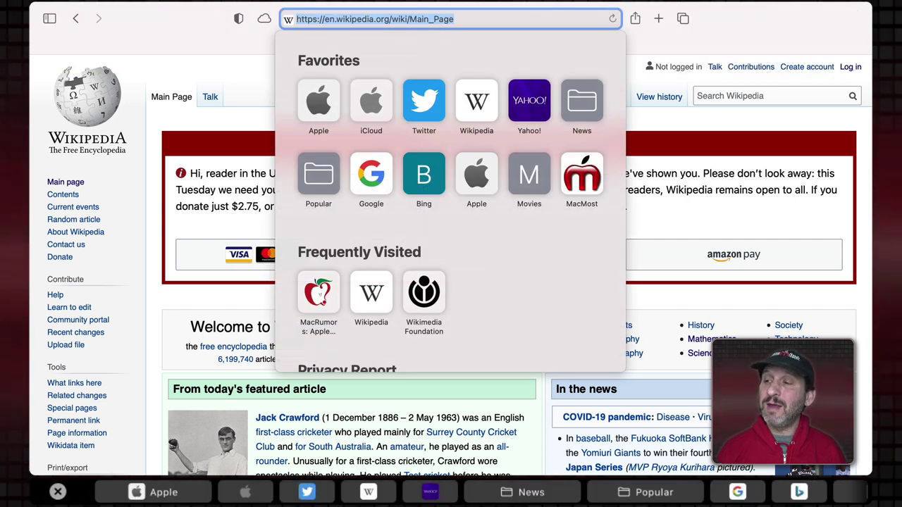
click(531, 492)
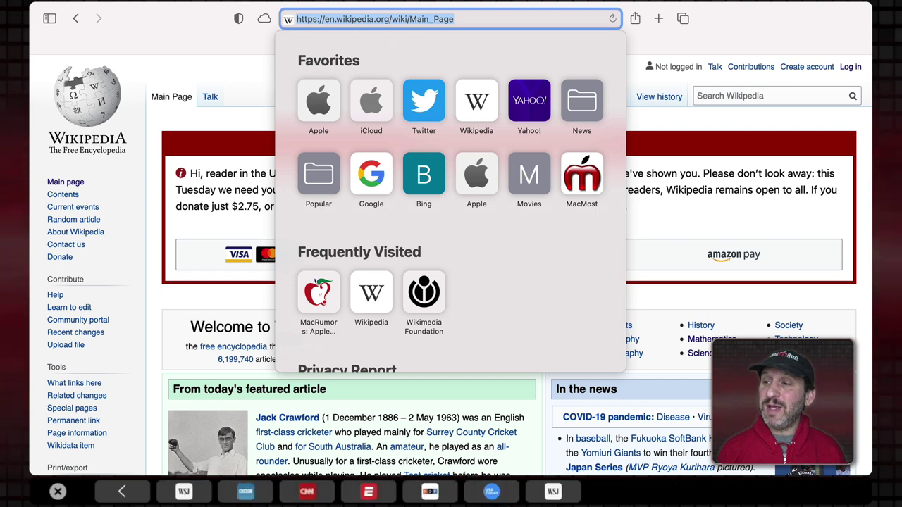
click(121, 491)
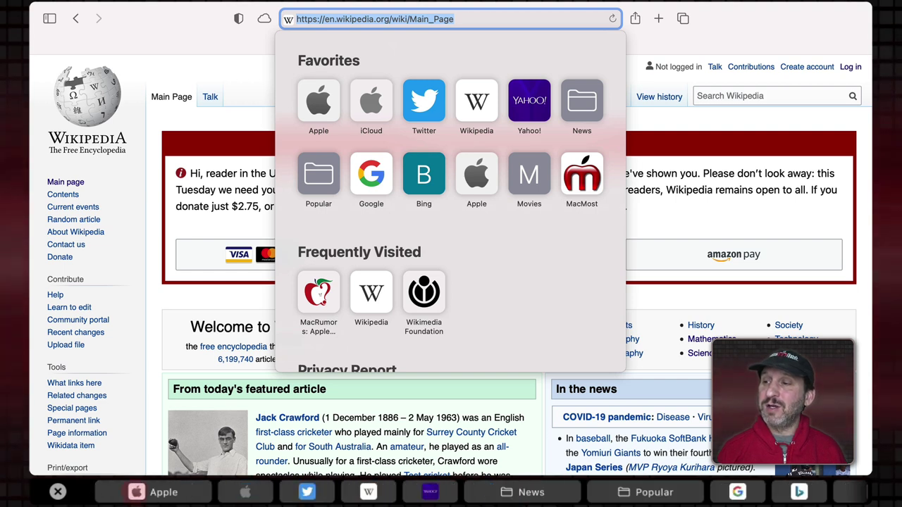
click(153, 492)
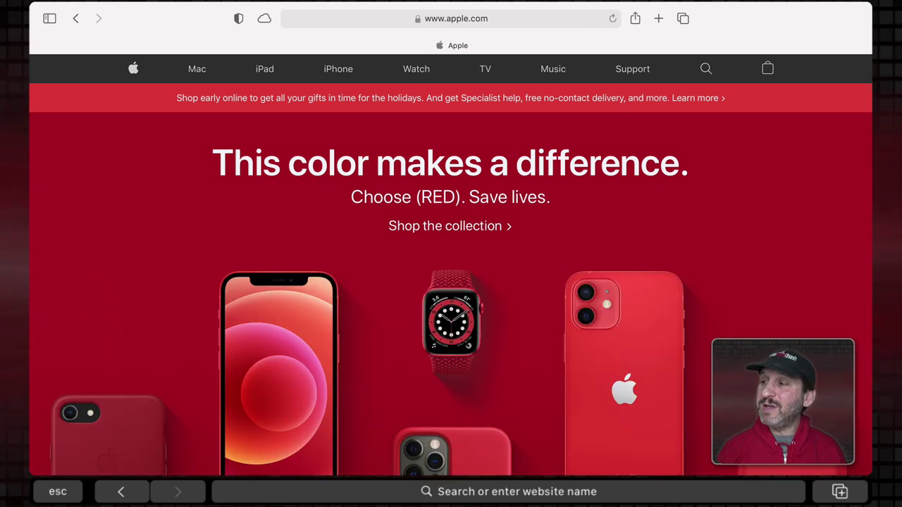
click(839, 492)
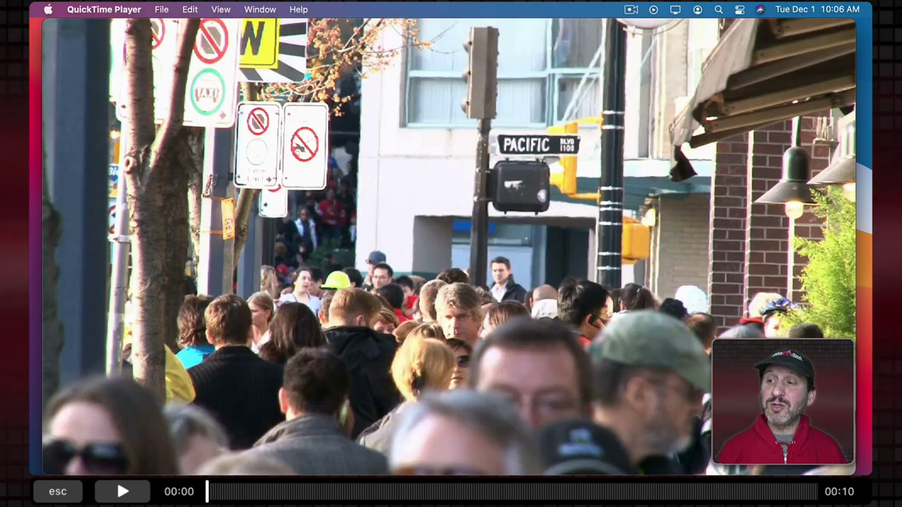
Play and pause the sidewalk clip, then scrub it ahead to 00:08 on the Touch Bar.
key(space)
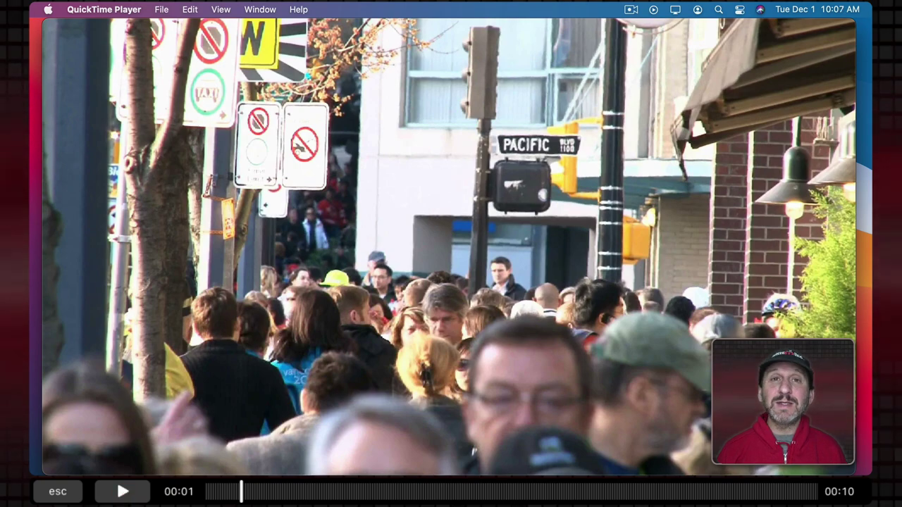
drag(241, 491, 275, 491)
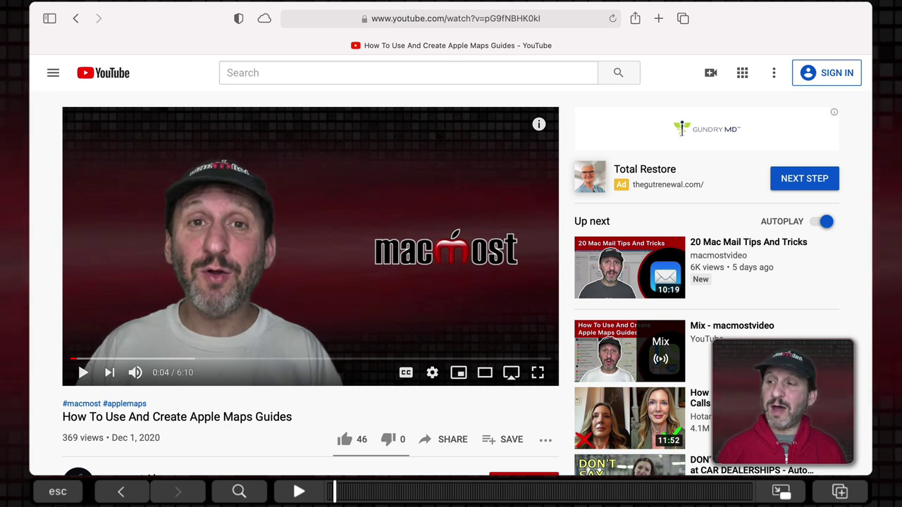
Scrub the Apple Maps Guides video to 2:28 using the Touch Bar scrubber.
drag(334, 491, 653, 491)
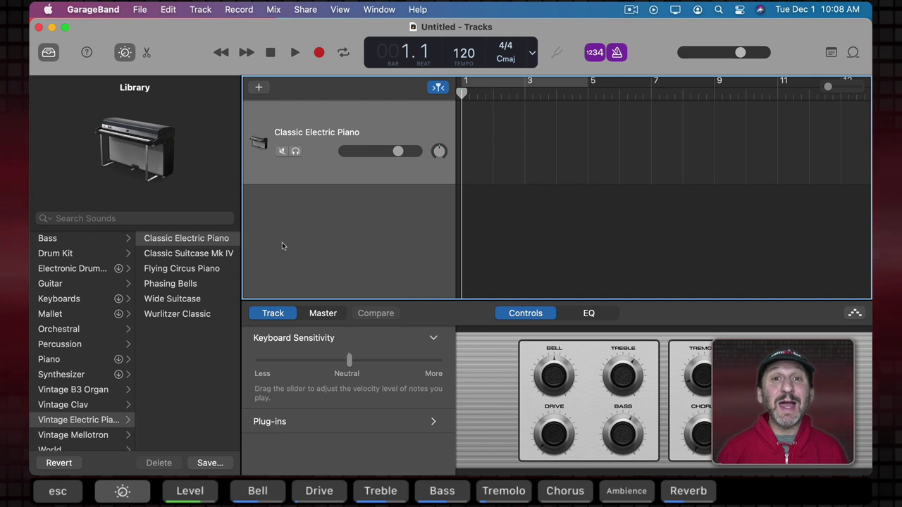
Switch the Touch Bar to the piano keyboard and play a rising run of notes from C1.
mouse_move(229, 175)
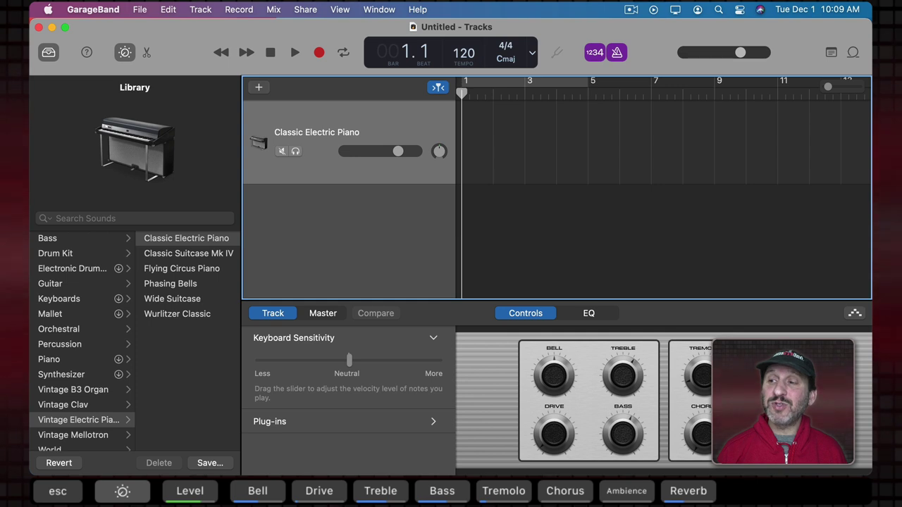
click(122, 491)
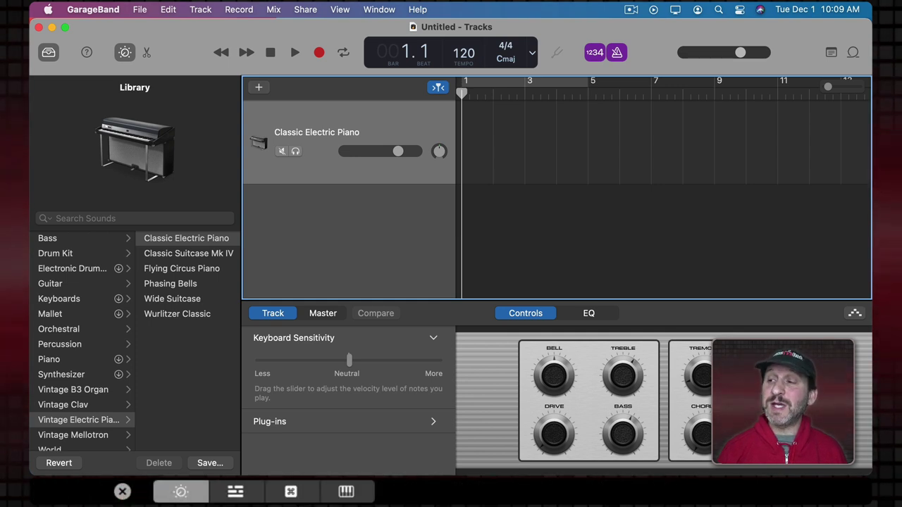
click(346, 491)
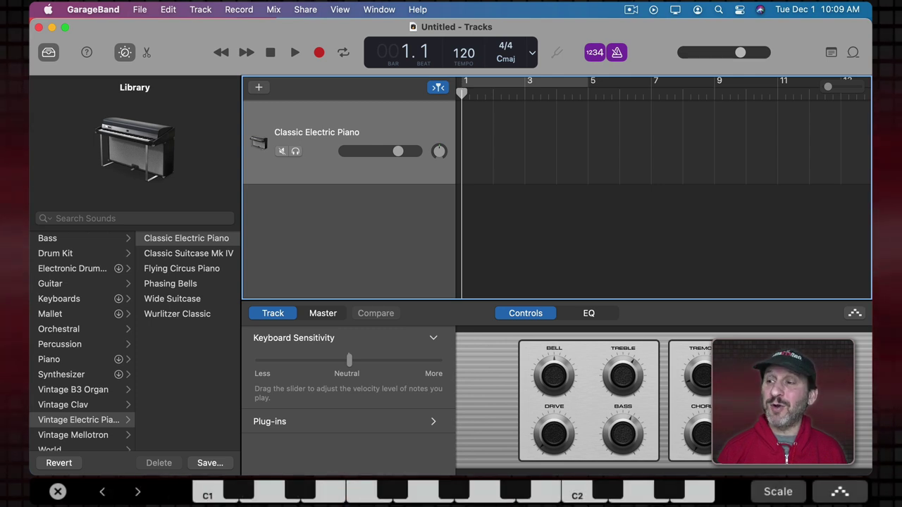
click(216, 493)
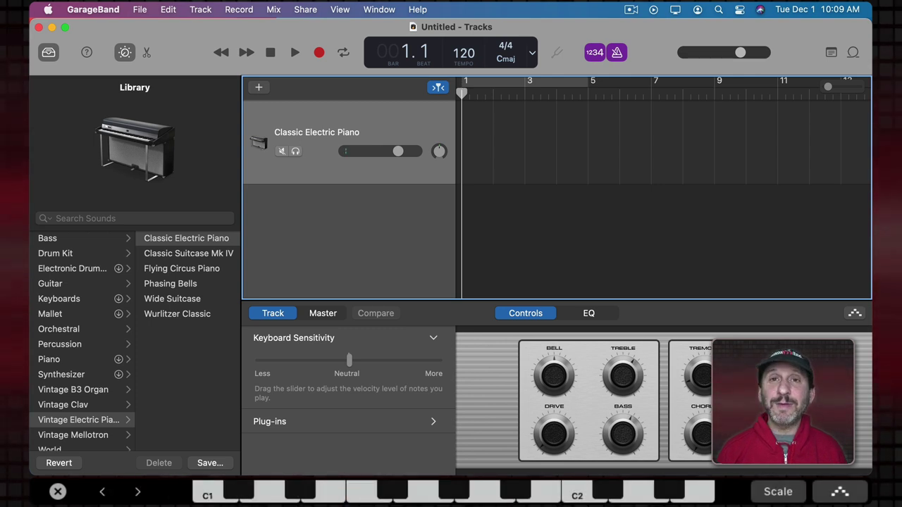
click(216, 493)
click(299, 489)
click(423, 493)
click(585, 493)
click(609, 496)
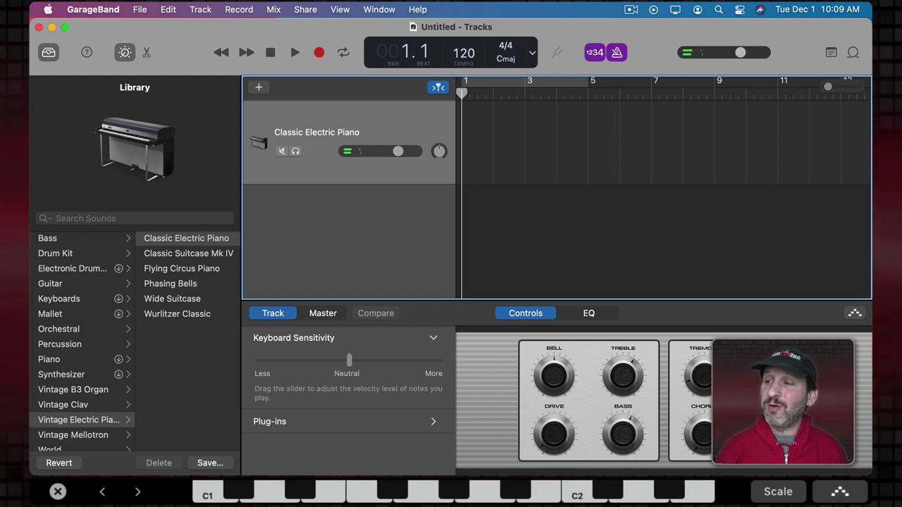
Shift the keyboard up an octave and back, then turn on the C Minor Pentatonic scale.
click(137, 491)
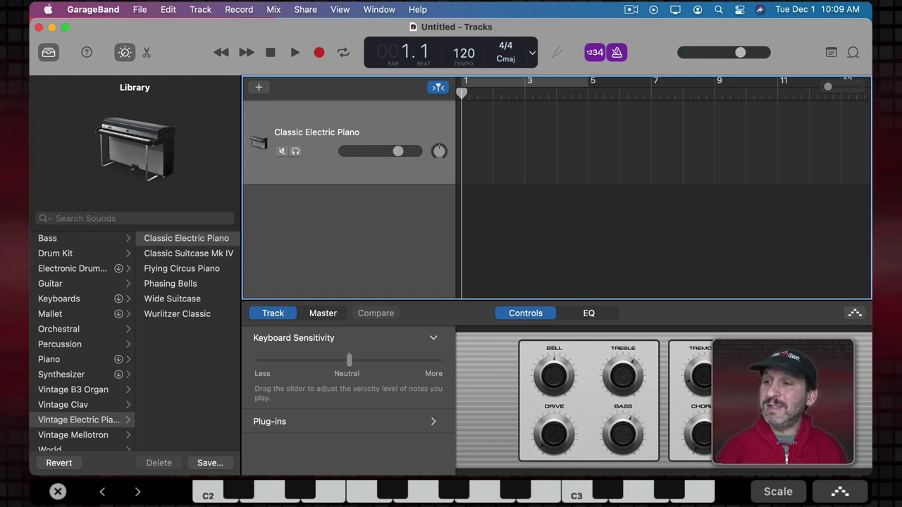
click(102, 492)
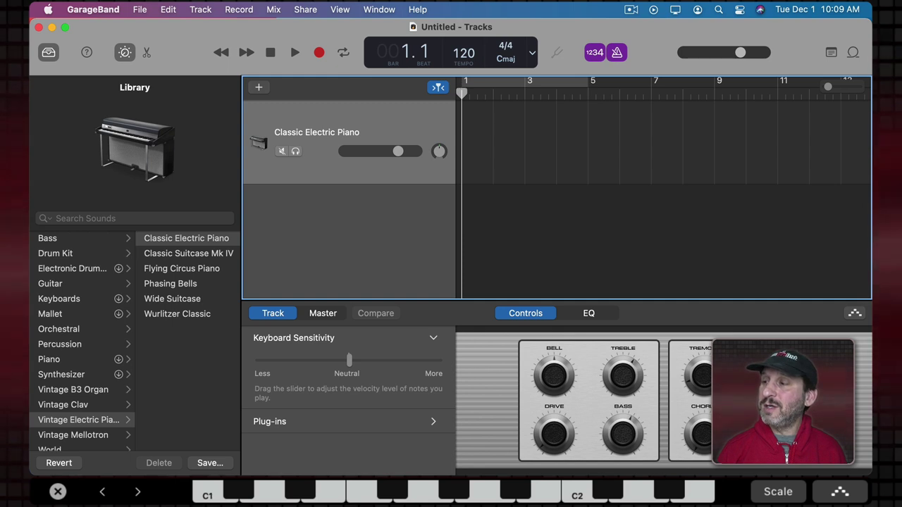
click(778, 491)
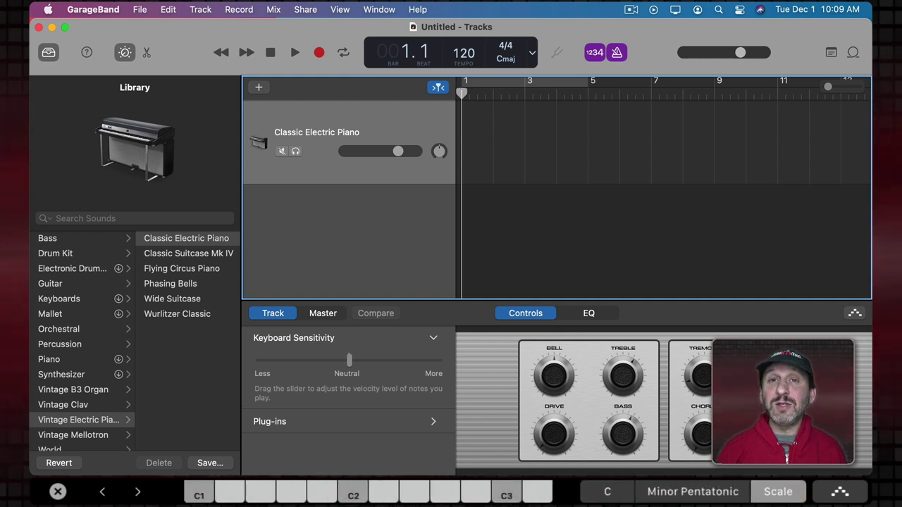
Choose the Major Blues scale and play several notes, ending on C2.
click(692, 491)
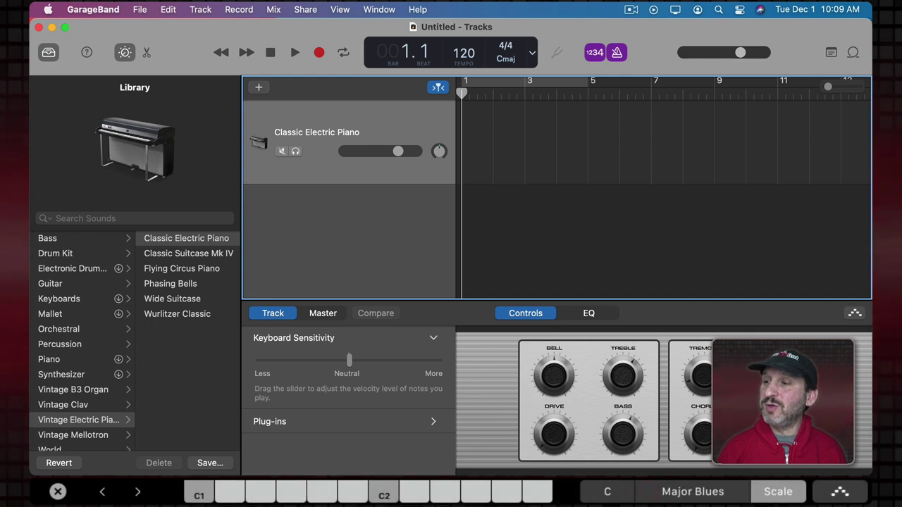
key(a)
key(s)
key(d)
key(f)
key(g)
key(h)
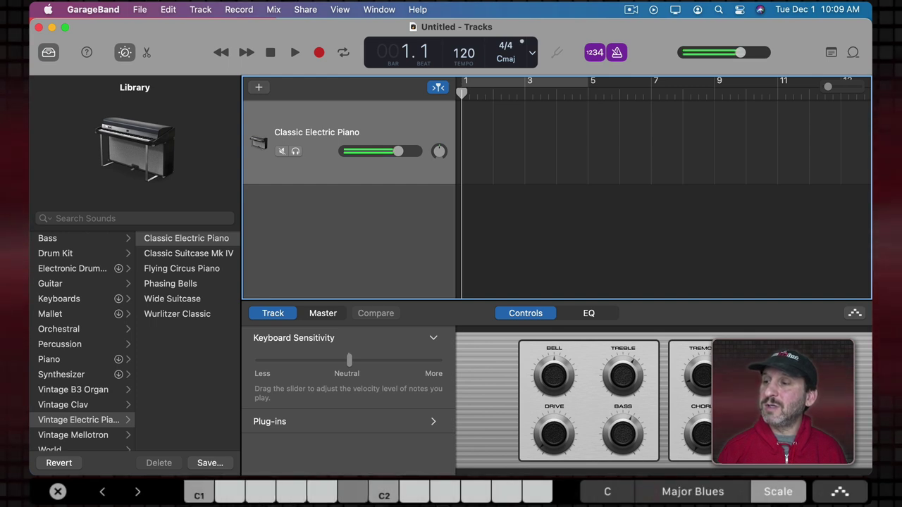
click(383, 492)
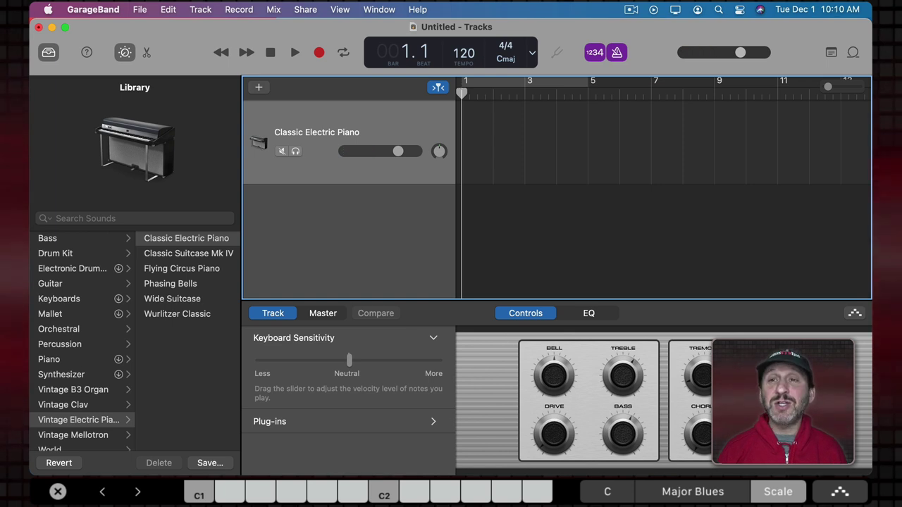
Change the scale's key from C to D and play notes in D Major Blues, ending on D2.
click(608, 492)
click(534, 492)
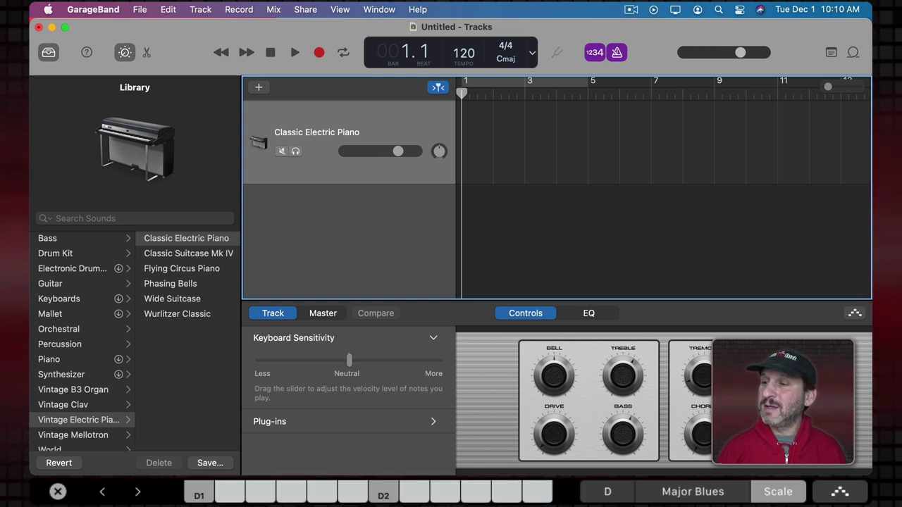
click(230, 492)
click(262, 492)
click(353, 492)
click(383, 492)
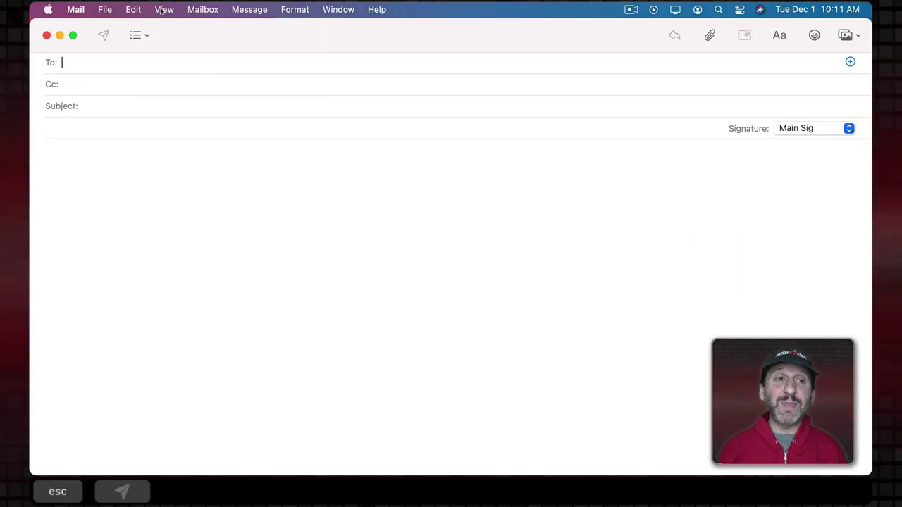
Open Customize Touch Bar from Mail's View menu for the new message.
click(163, 9)
click(193, 66)
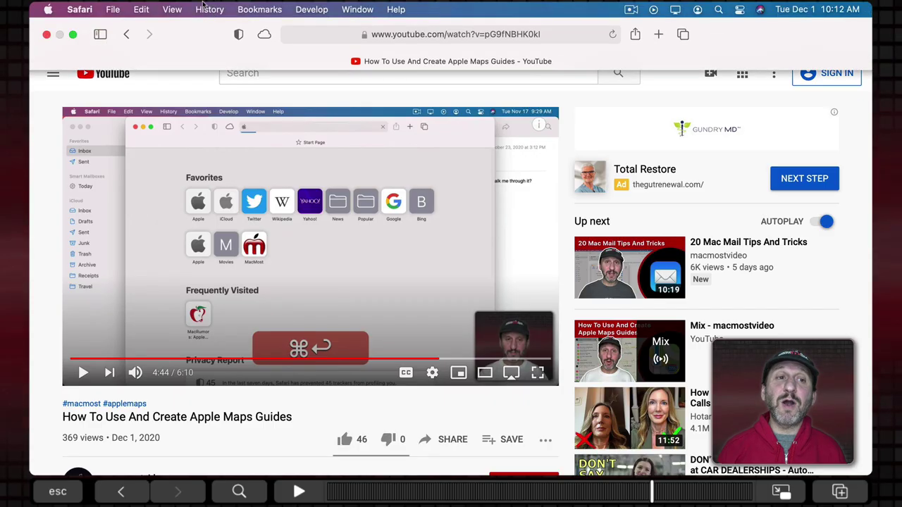
Open Safari's Customize Touch Bar screen from the View menu over the YouTube video.
click(168, 7)
click(195, 57)
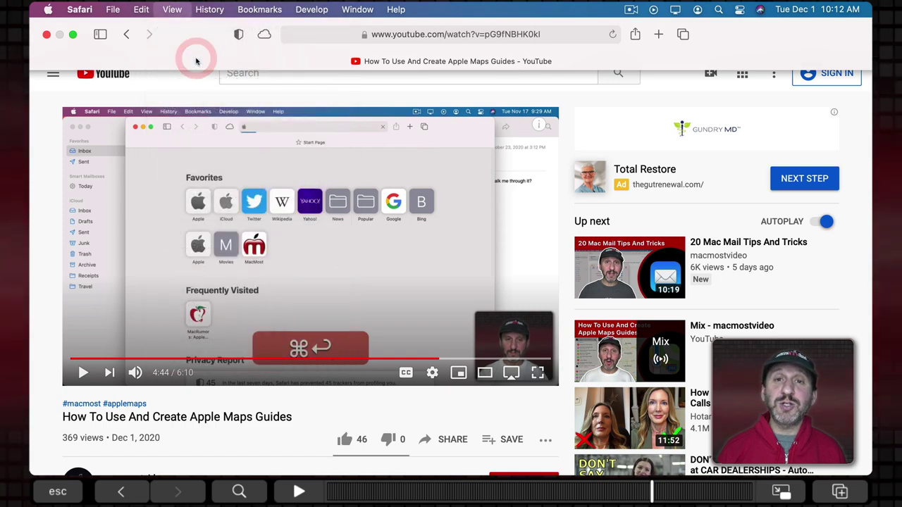